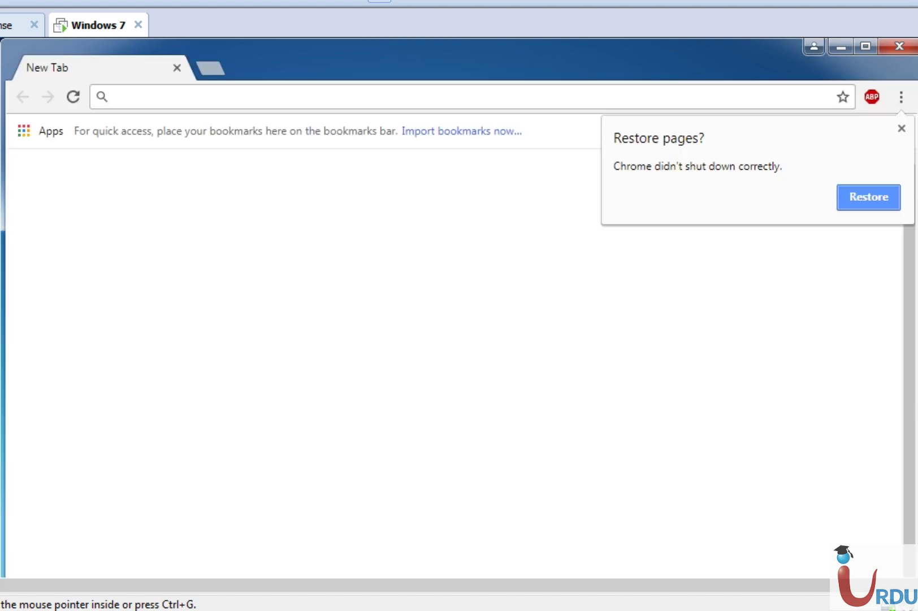
Restore the previous browser pages and start a new limiter in the pfSense firewall's traffic shaper.
click(855, 197)
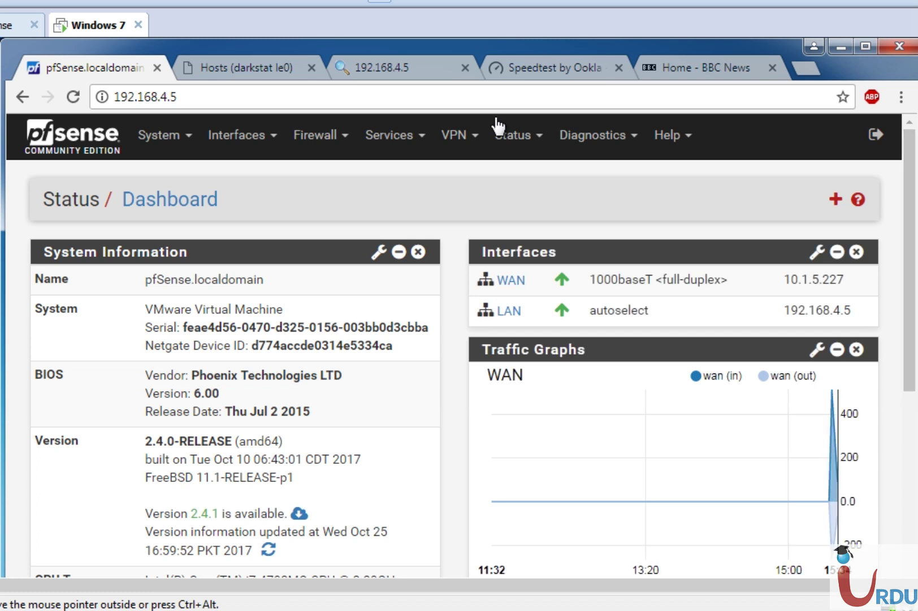
click(327, 141)
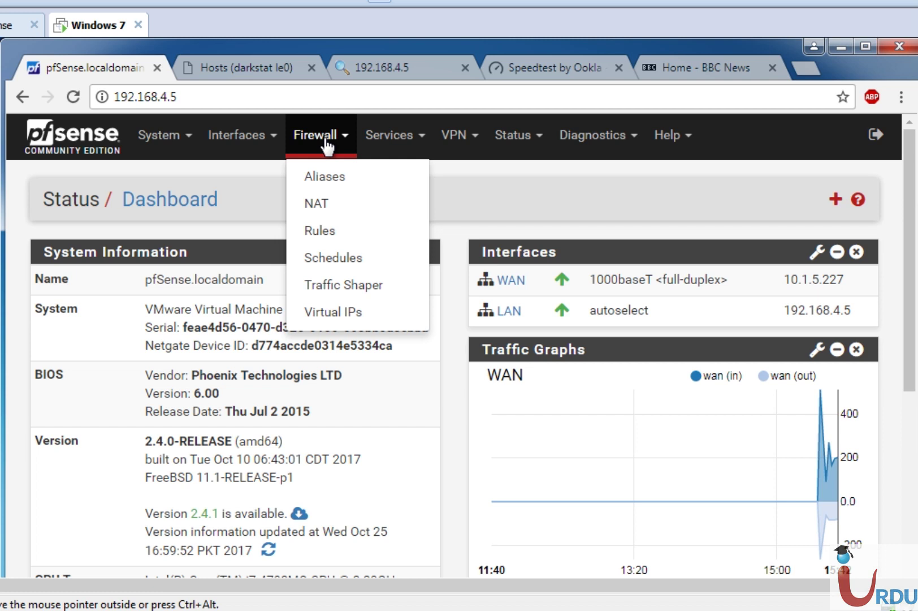
click(343, 287)
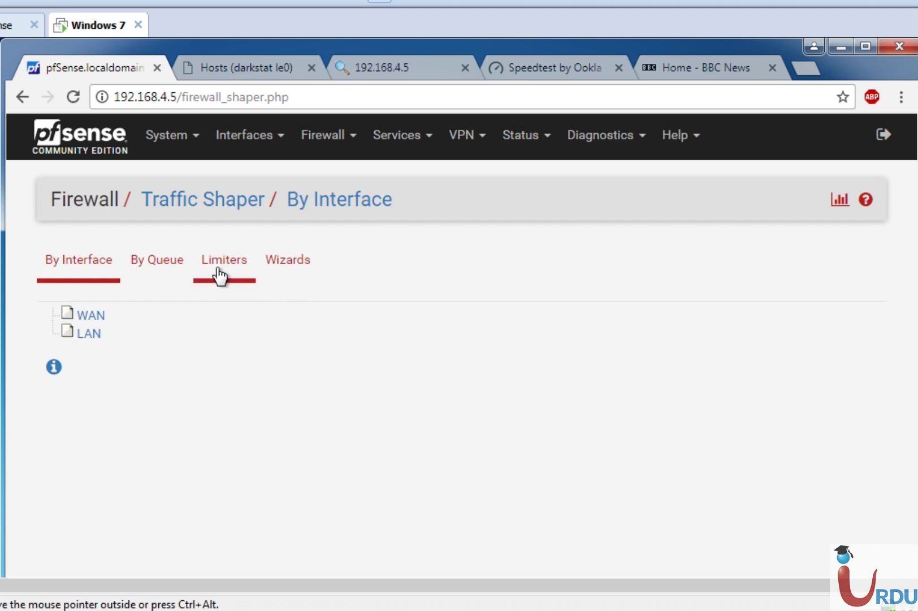
click(220, 276)
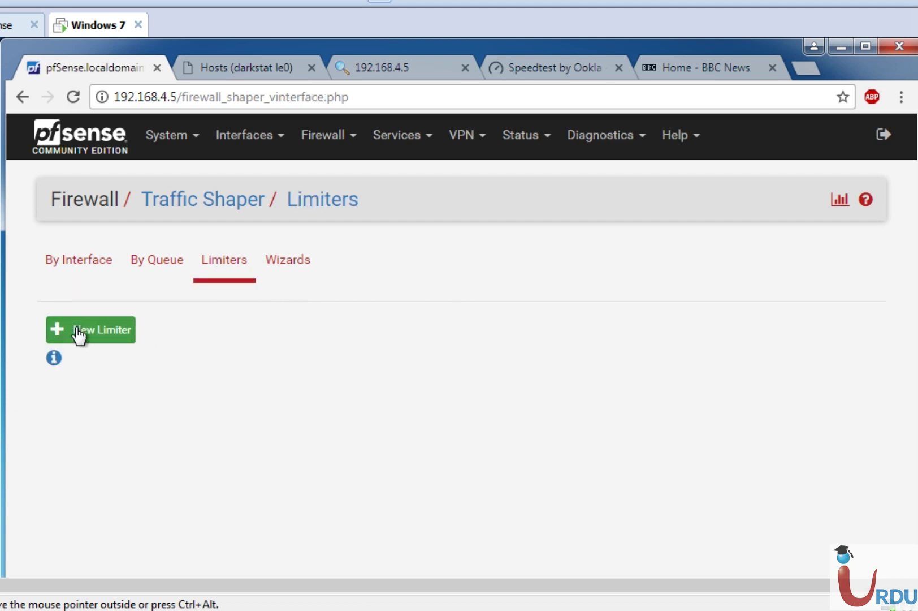
click(76, 328)
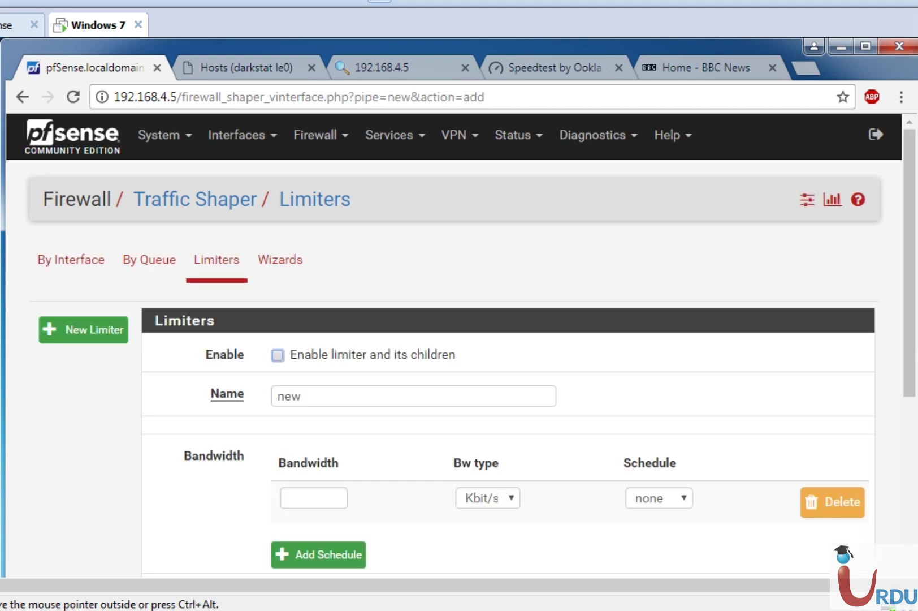
Enable the new limiter and its children, and name it BadUsers.
drag(908, 227, 908, 299)
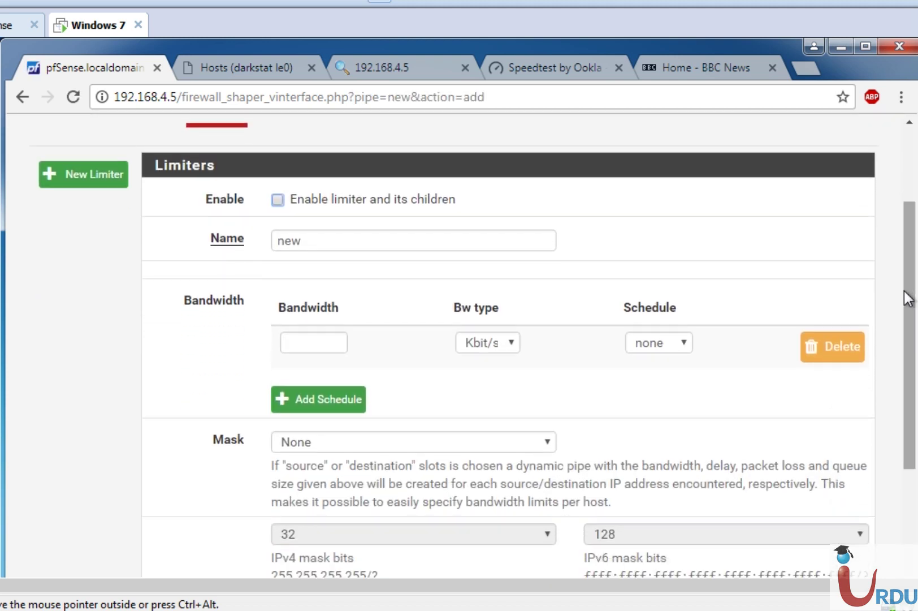
click(314, 202)
click(302, 240)
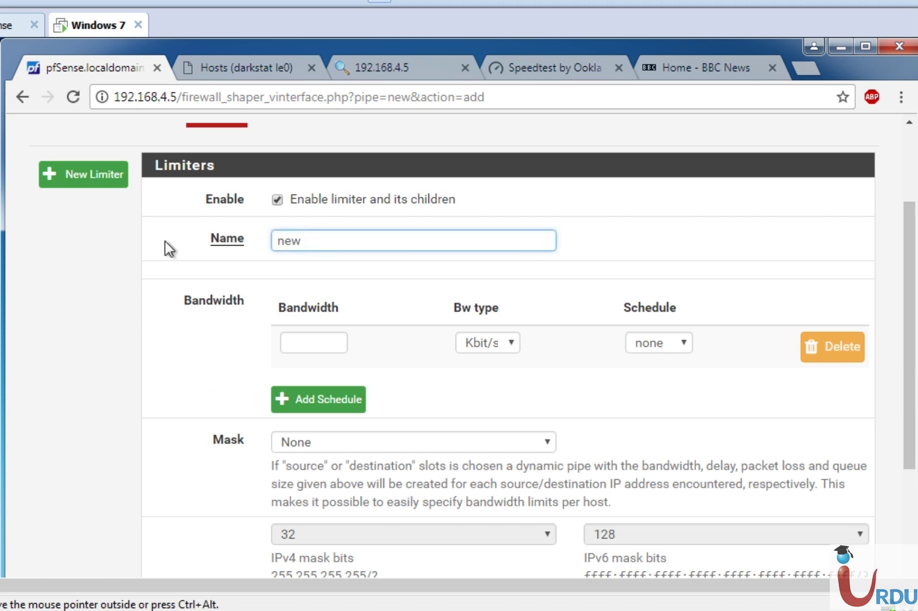
key(ctrl+a)
text(Ban)
text(User)
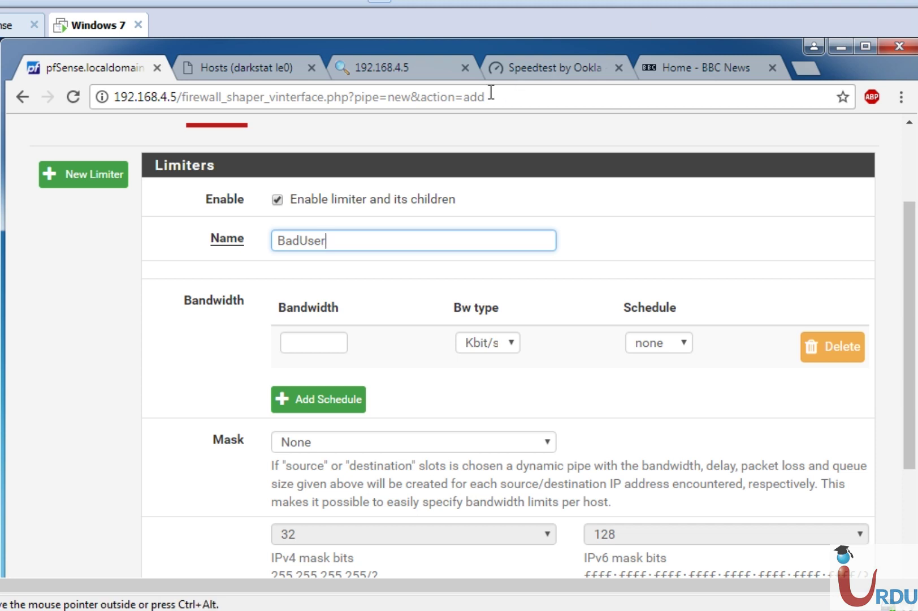
text(s)
Set the limiter's bandwidth to 1 Mbit/s and extend its name to BadUsersDownloadingSpeed.
click(309, 342)
text(1)
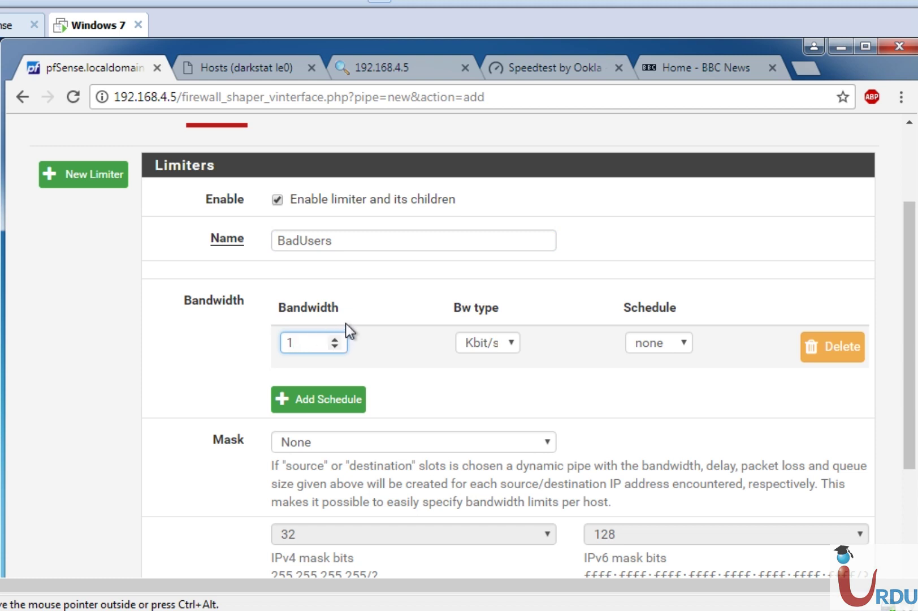
click(358, 239)
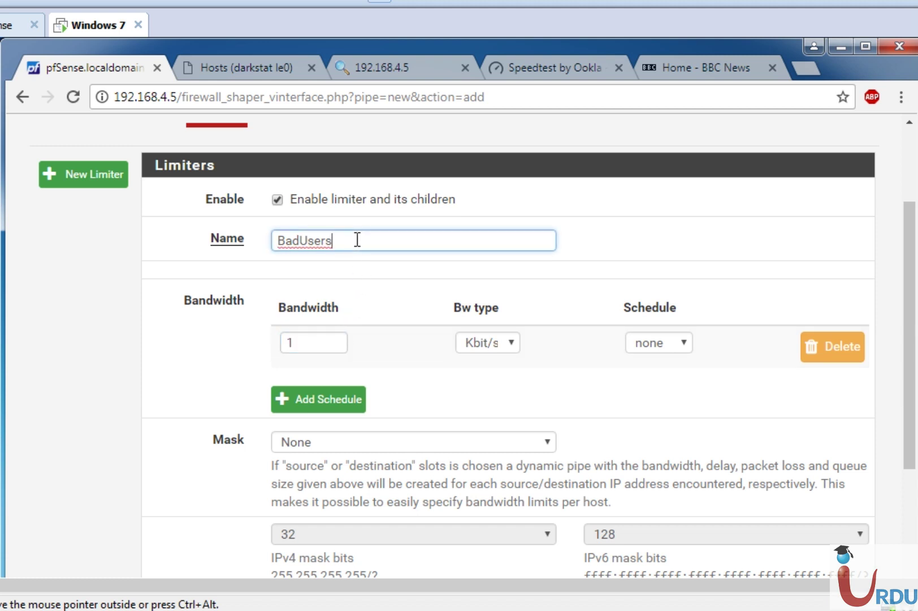
text(Downloa)
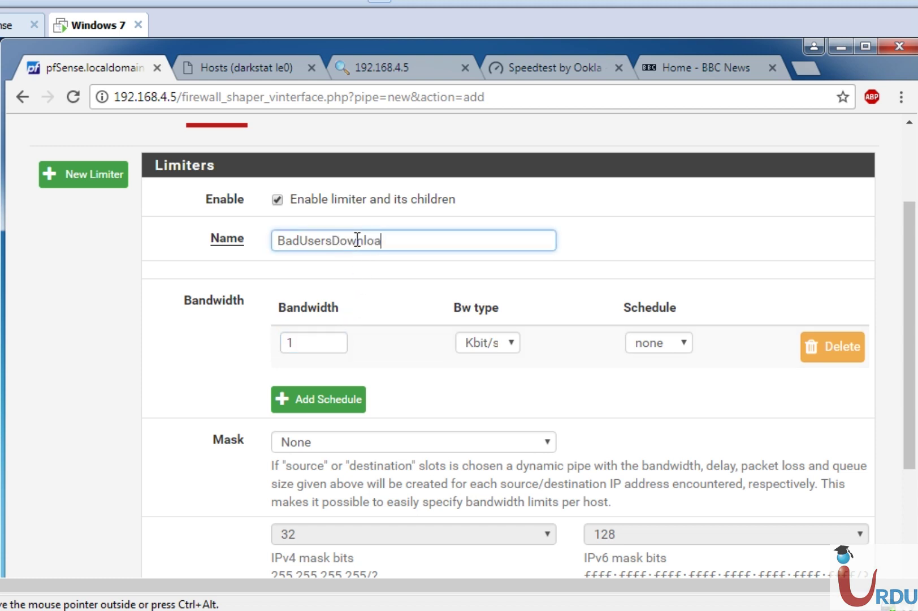
text(dingSpeed)
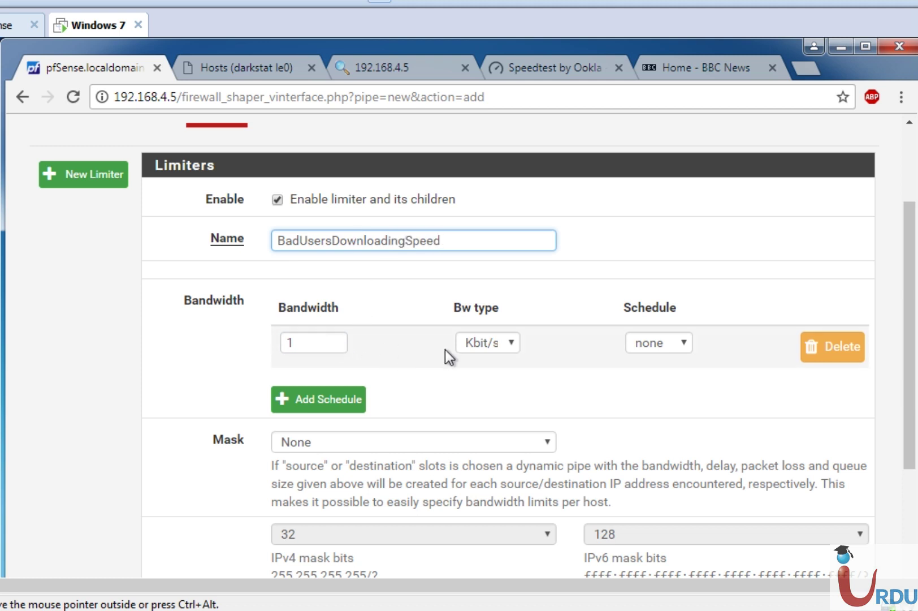
click(476, 341)
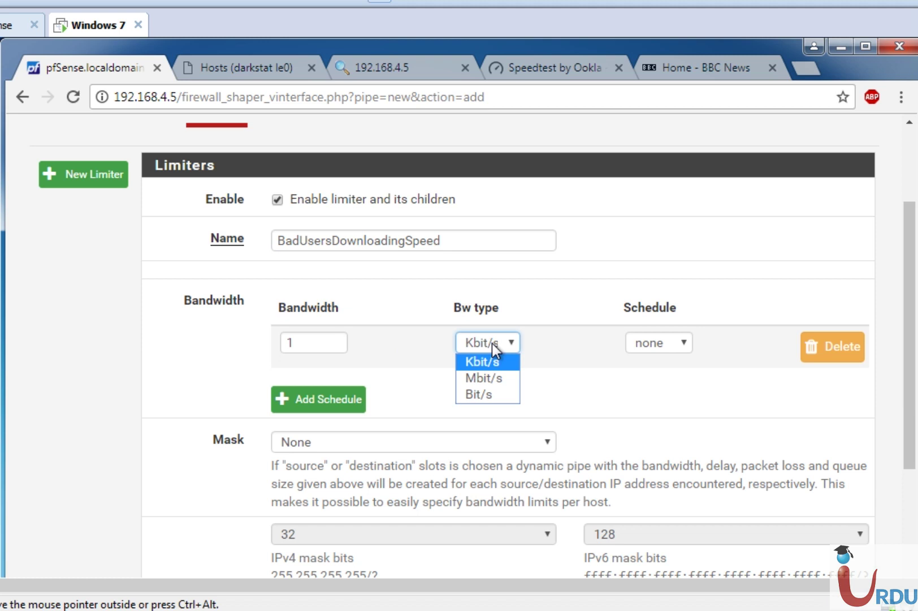
click(478, 378)
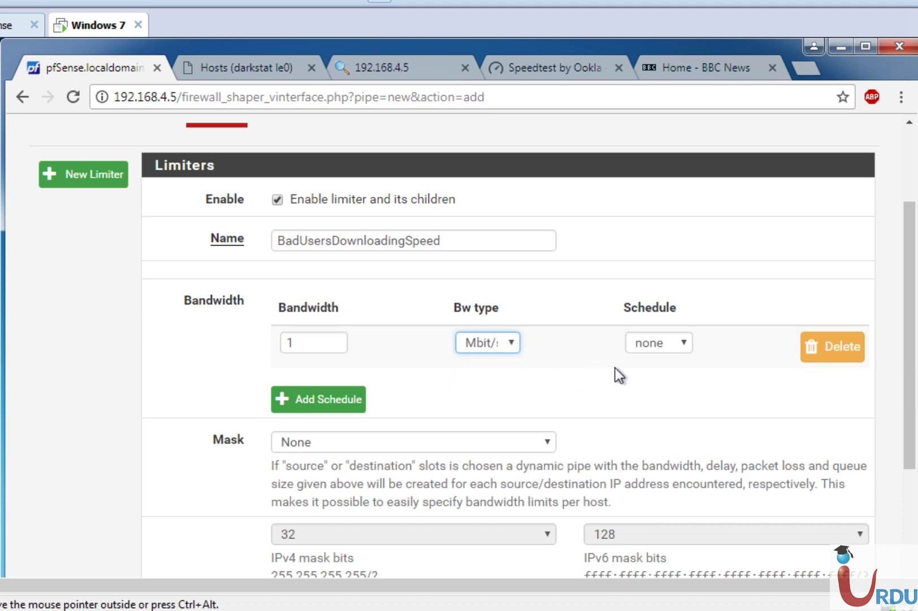
Mask the BadUsersDownloadingSpeed limiter by source addresses, then save it and apply the traffic shaper changes.
click(336, 436)
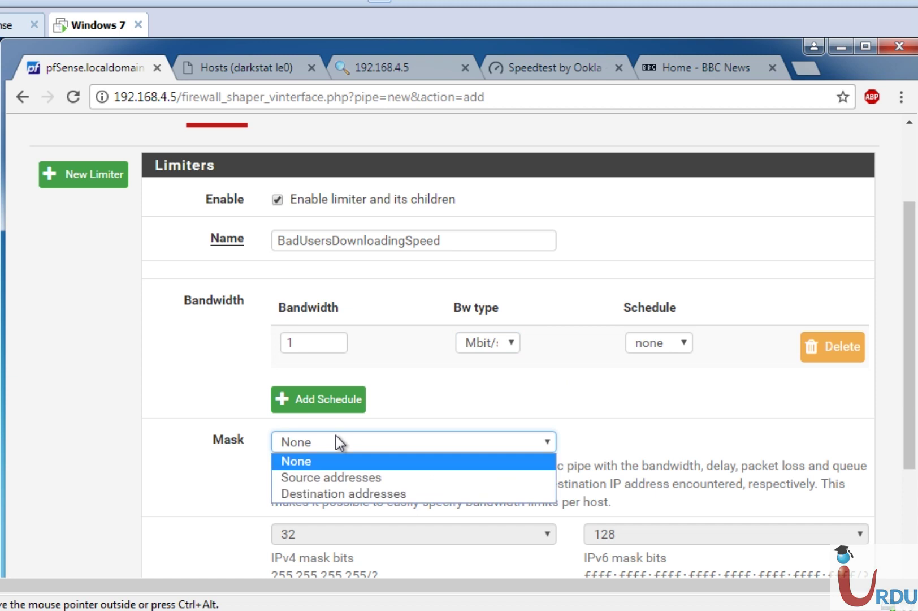
click(336, 478)
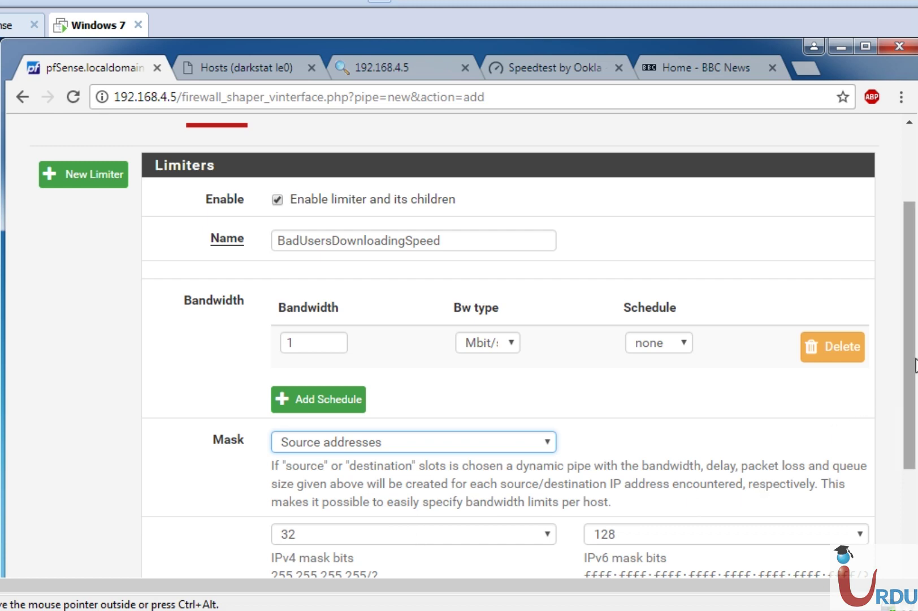
scroll(916, 395, down, 2)
scroll(915, 453, down, 5)
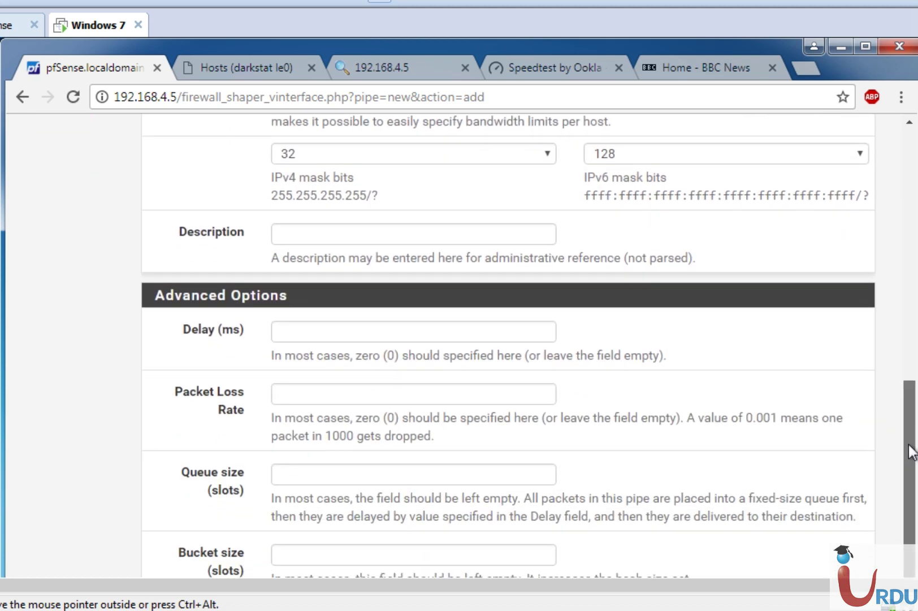
scroll(912, 544, down, 1)
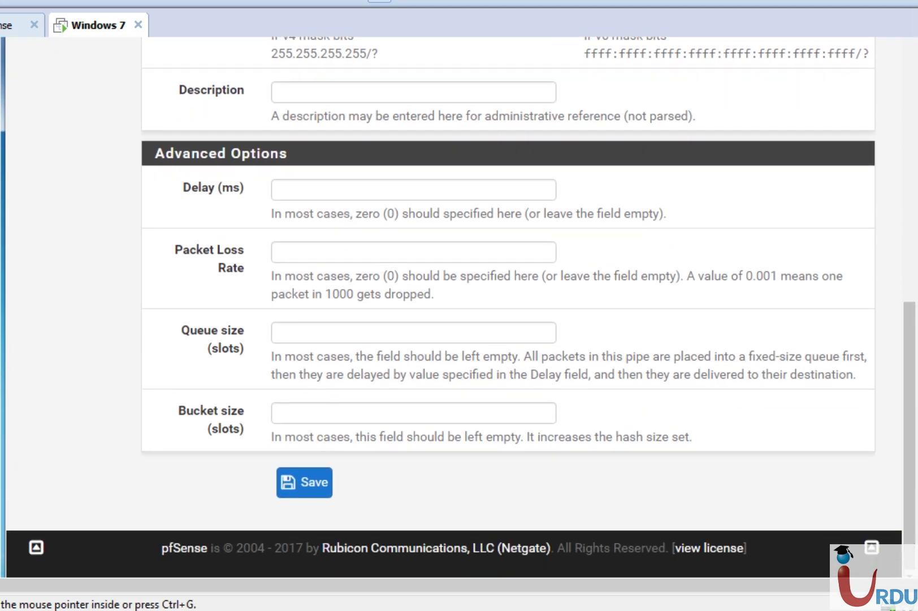
click(314, 476)
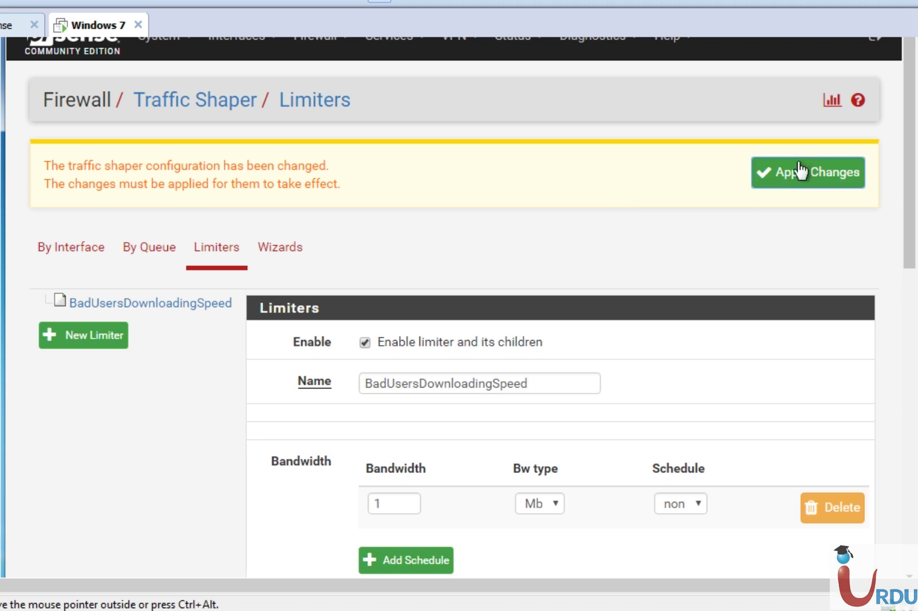
click(800, 175)
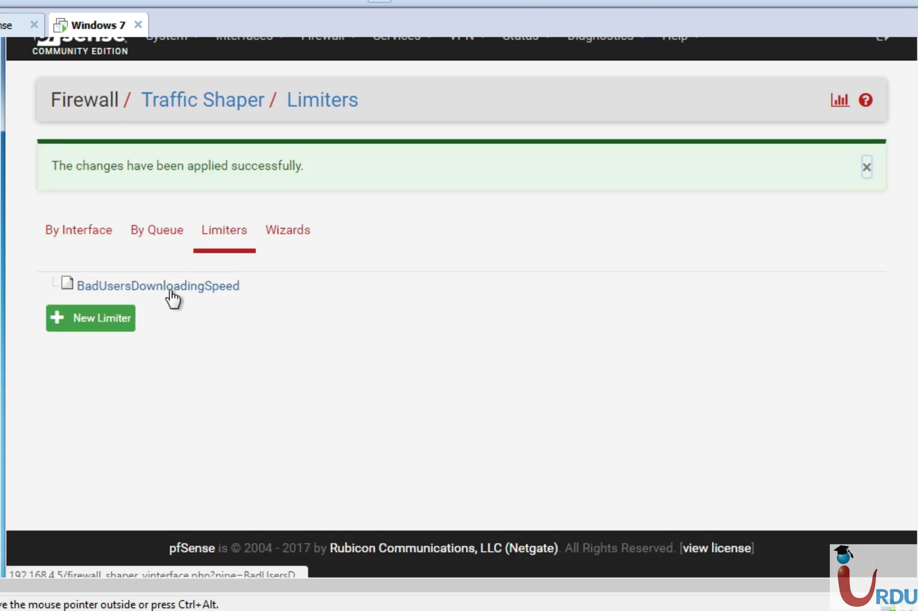
Create a second limiter named BadUsersUploadingSpeed and enable it with its children.
click(108, 319)
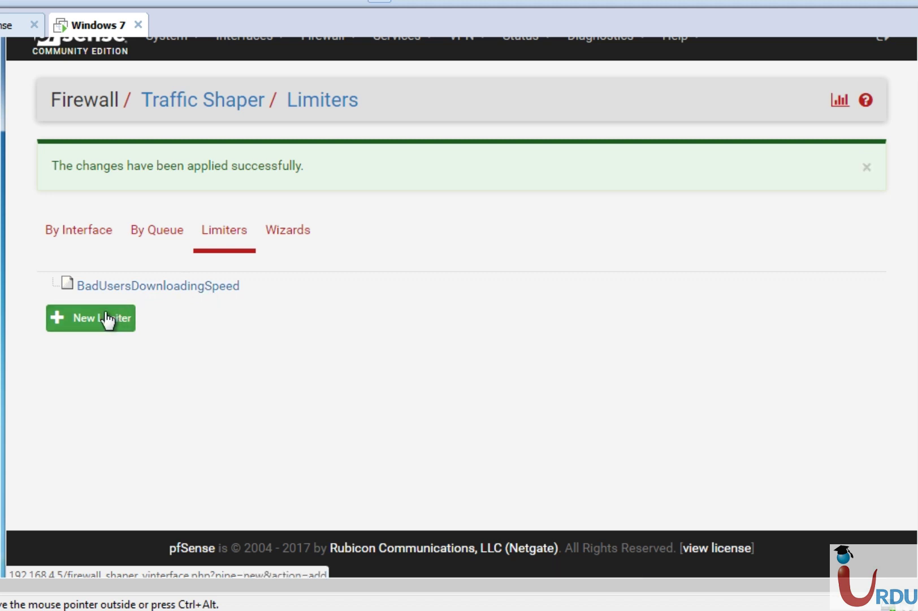
drag(404, 294, 224, 300)
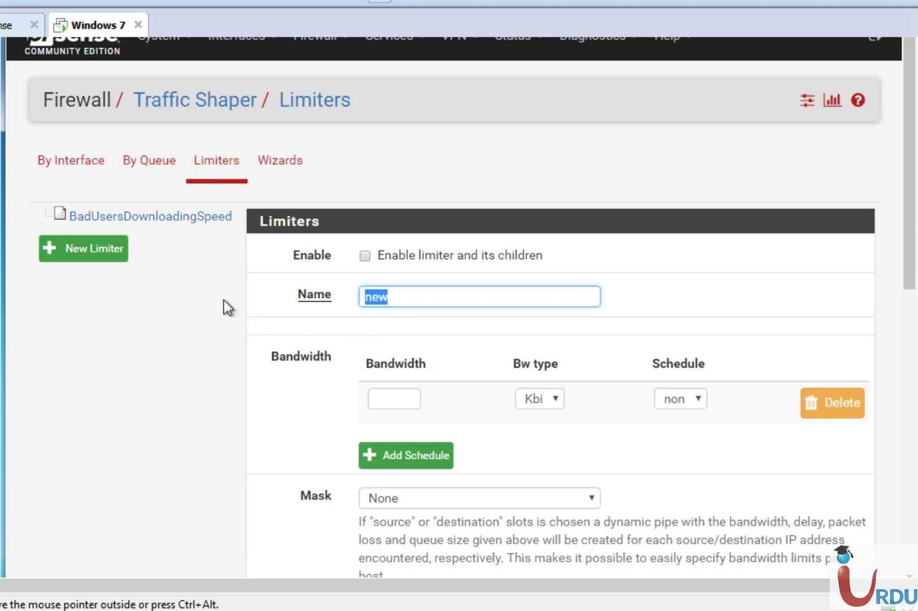
text(Bad)
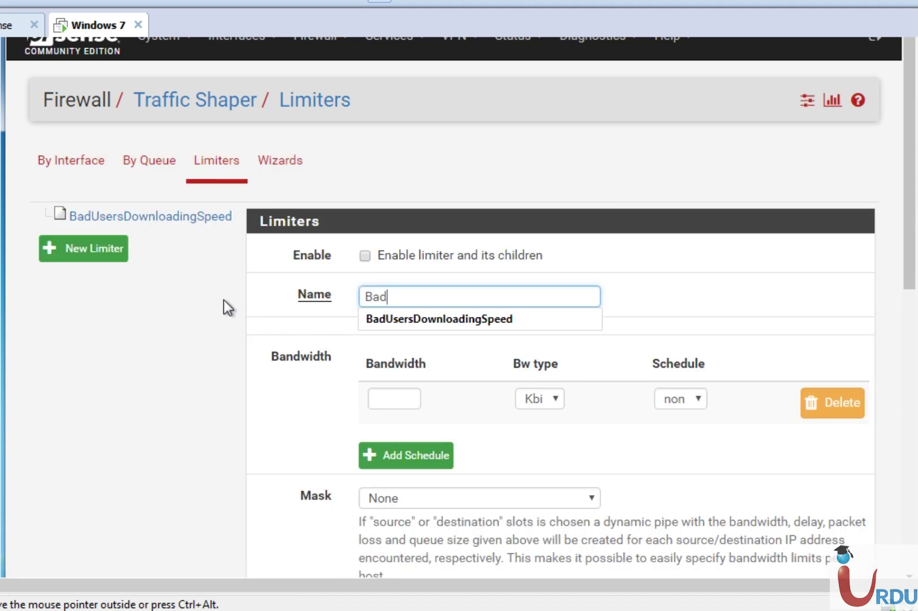
text(UsersUploading)
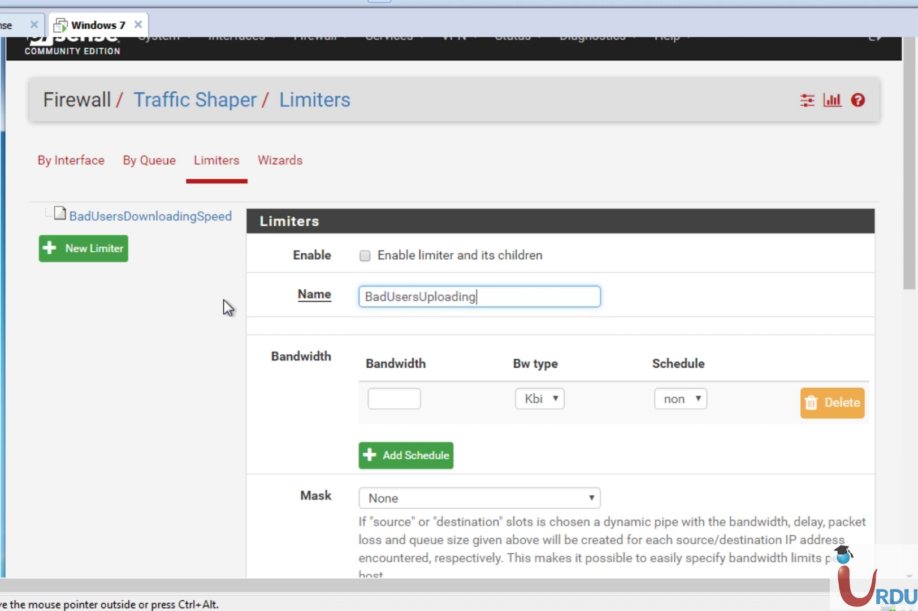
text(Speed)
click(364, 256)
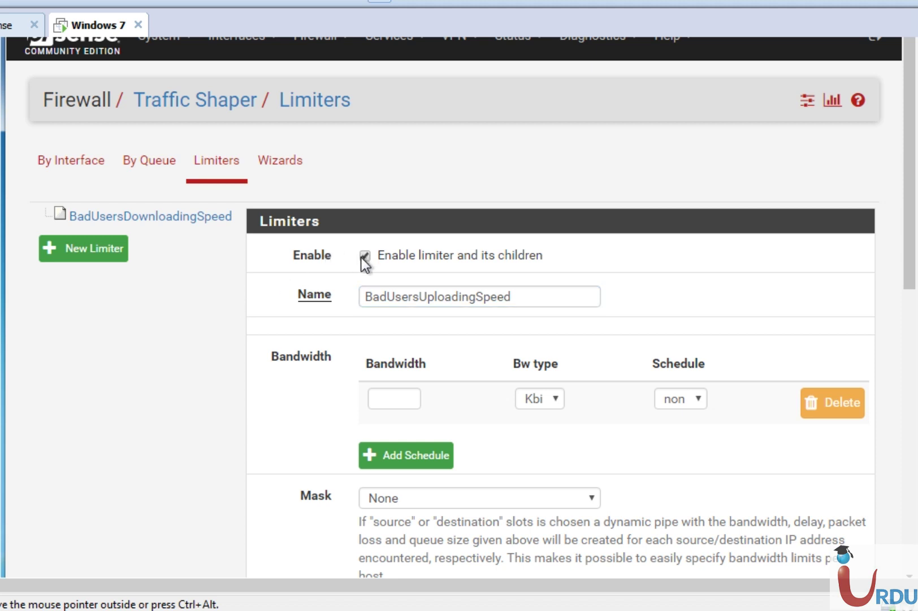
Give the BadUsersUploadingSpeed limiter a bandwidth of 500 Kbit/s and mask it by source addresses.
click(385, 398)
text(1)
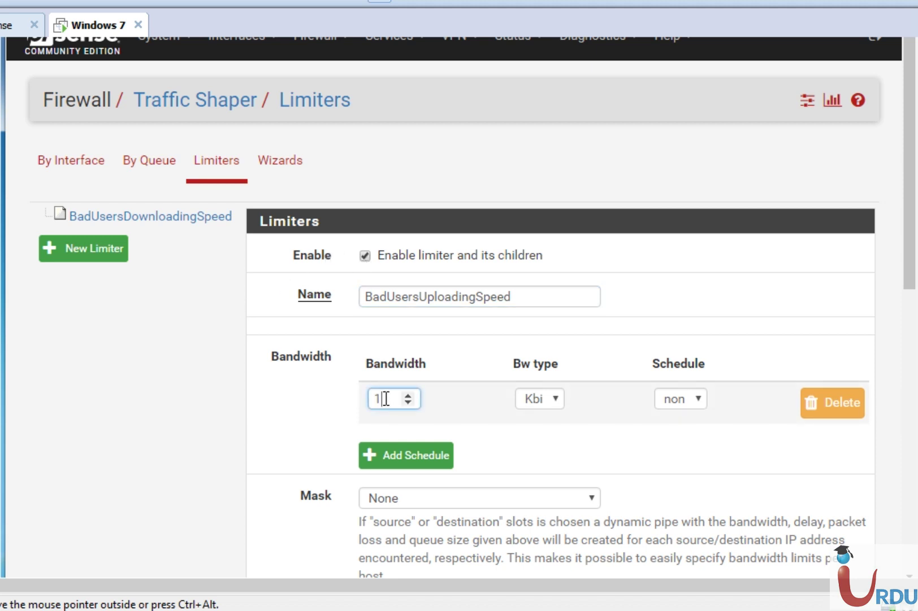
key(BackSpace)
text(500)
click(527, 397)
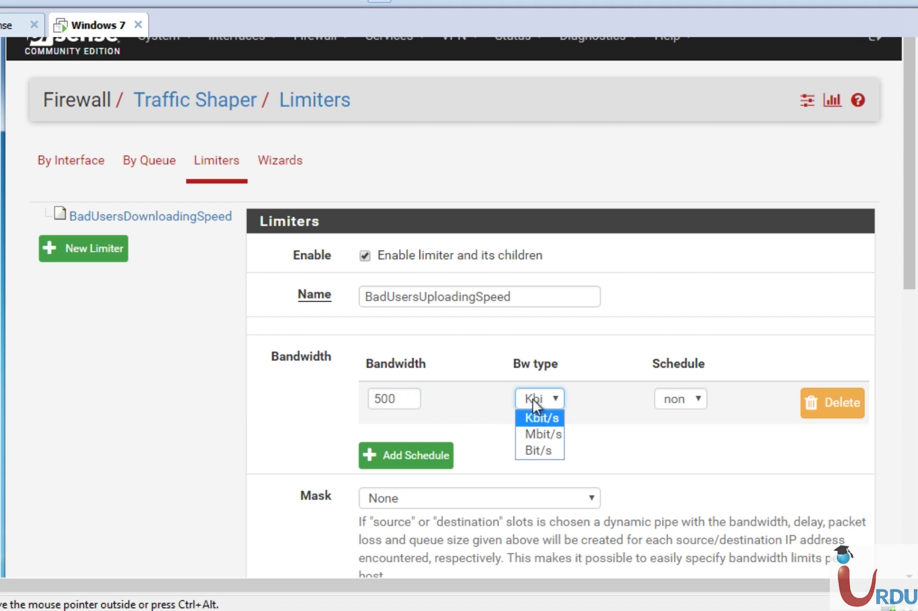
click(448, 496)
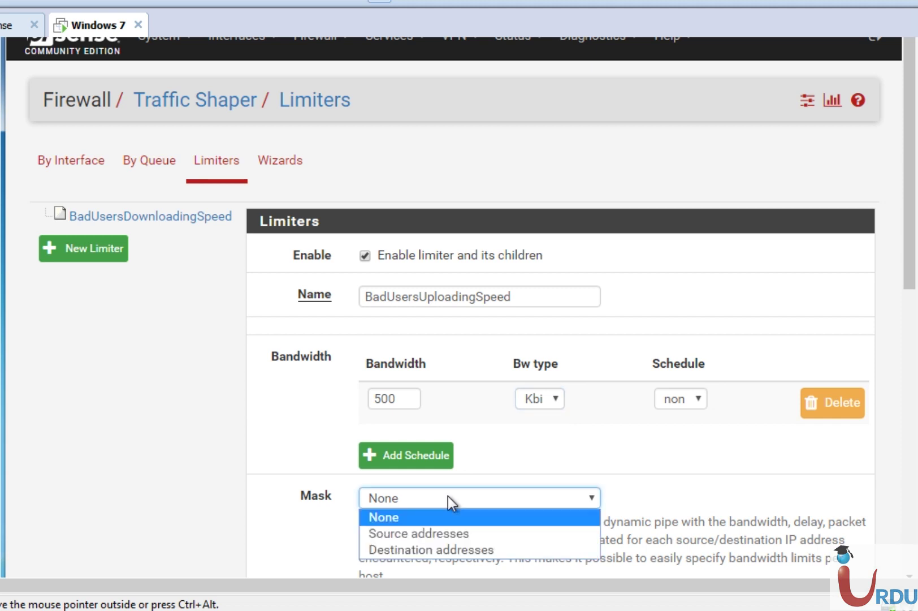
click(438, 531)
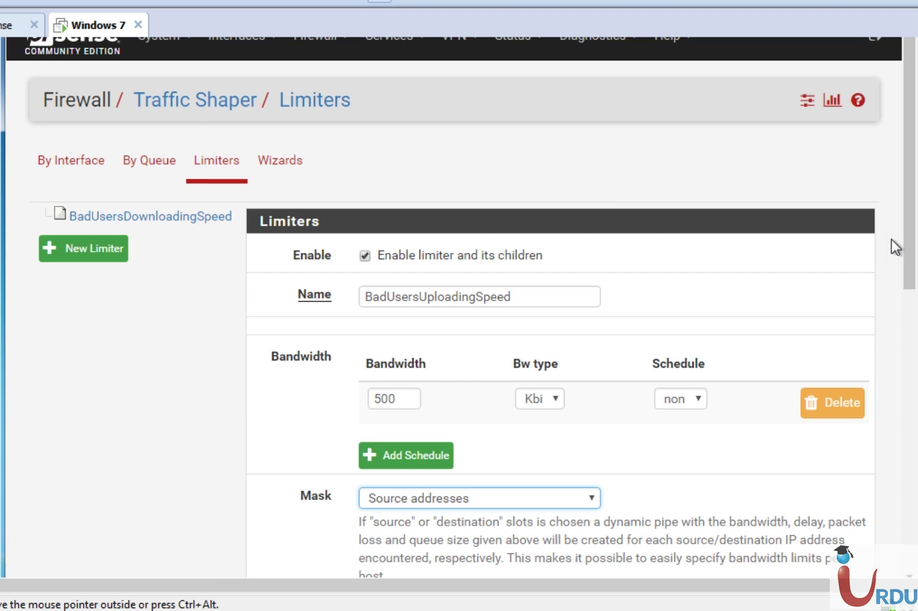
Save the BadUsersUploadingSpeed limiter and apply the traffic shaper changes.
drag(913, 235, 907, 518)
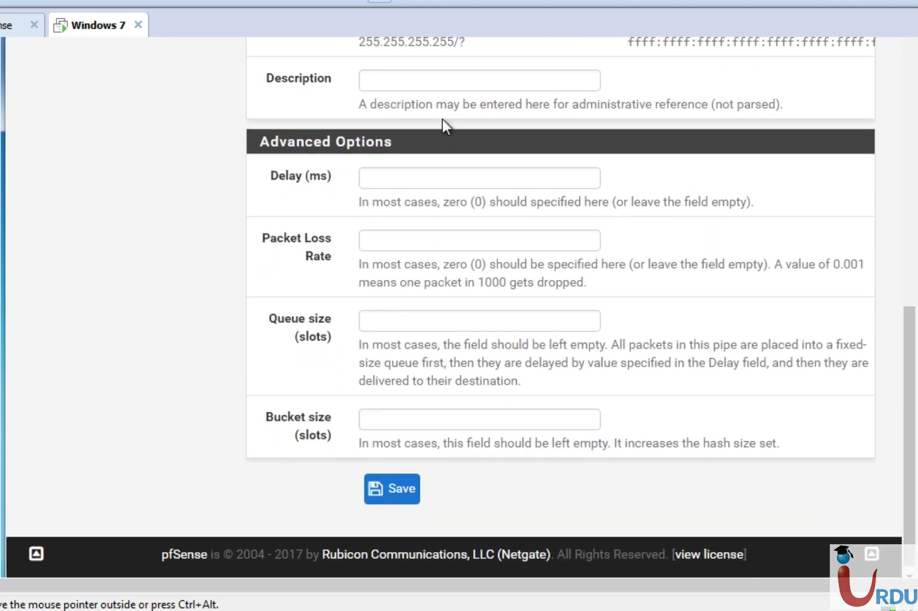
click(395, 497)
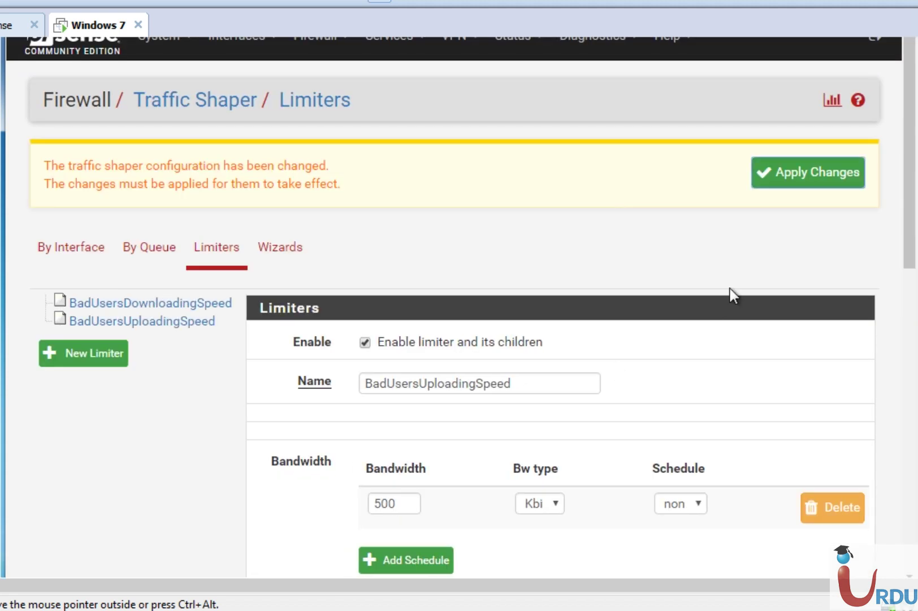
click(820, 170)
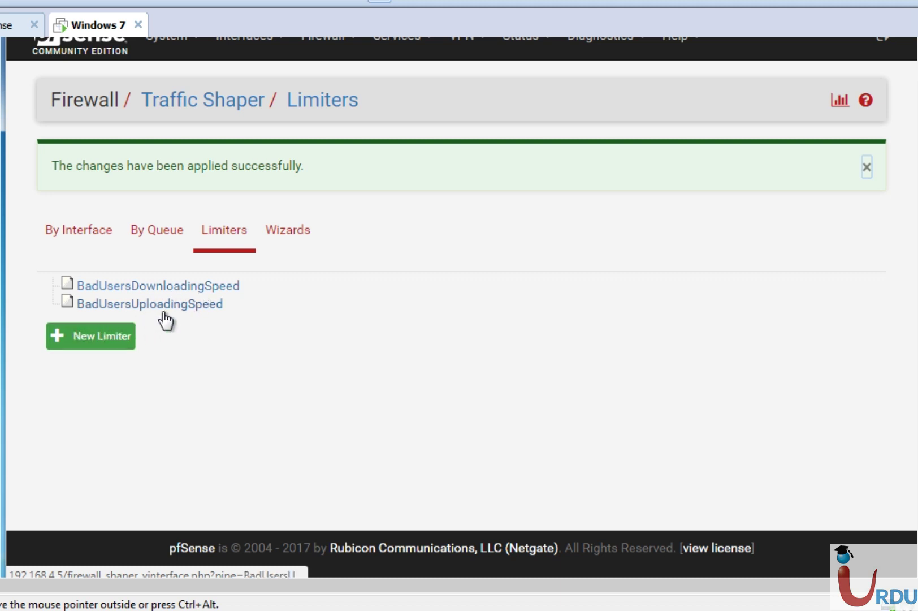
Create a third limiter named GoodUsers and enable it with its children.
click(122, 335)
drag(398, 299, 302, 294)
key(BackSpace)
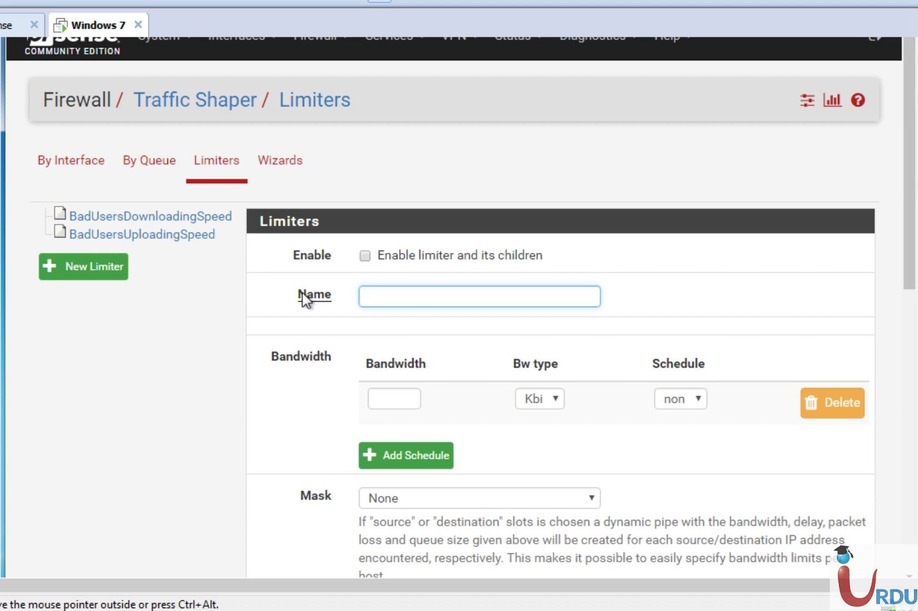
text(F)
key(BackSpace)
text(GoodUSr)
key(BackSpace)
key(BackSpace)
text(ers)
key(BackSpace)
key(BackSpace)
key(BackSpace)
text(sers)
click(375, 257)
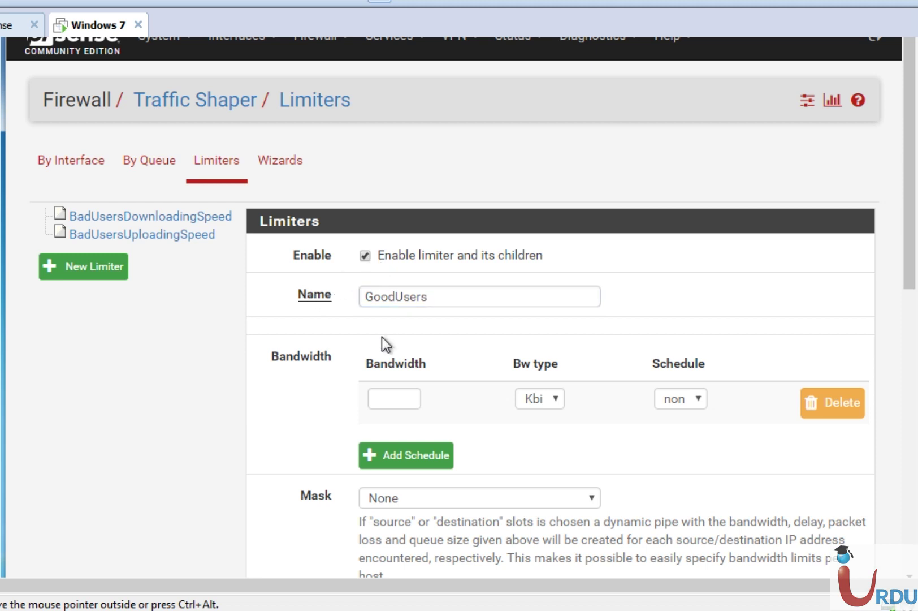
Give the GoodUsers limiter a bandwidth of 2 Mbit/s and mask it by source addresses.
click(398, 401)
text(2)
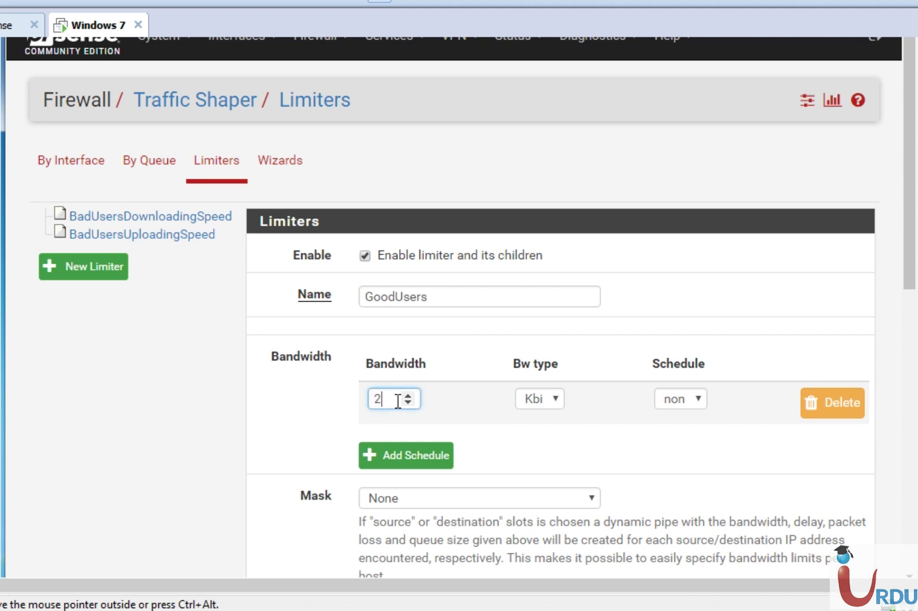
click(528, 399)
click(531, 435)
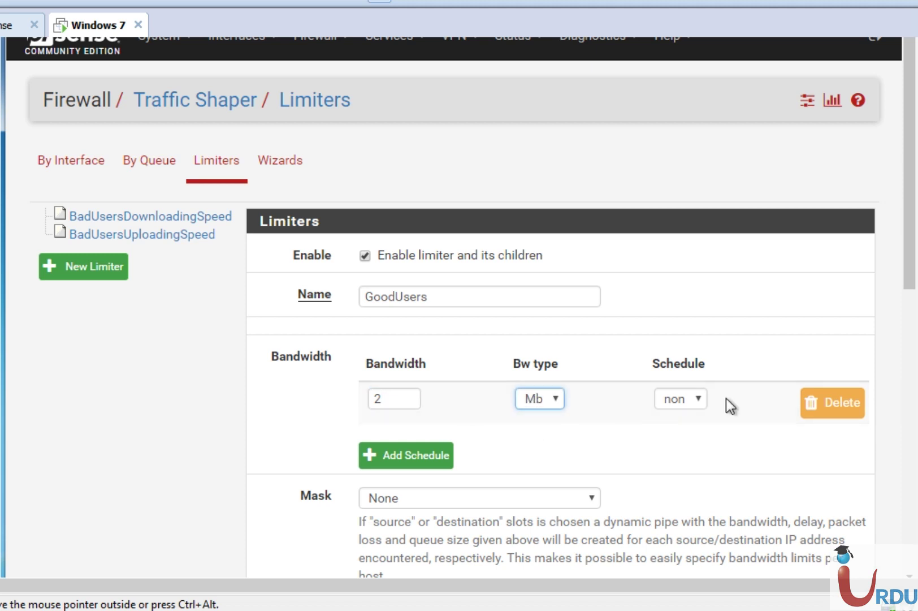
click(436, 498)
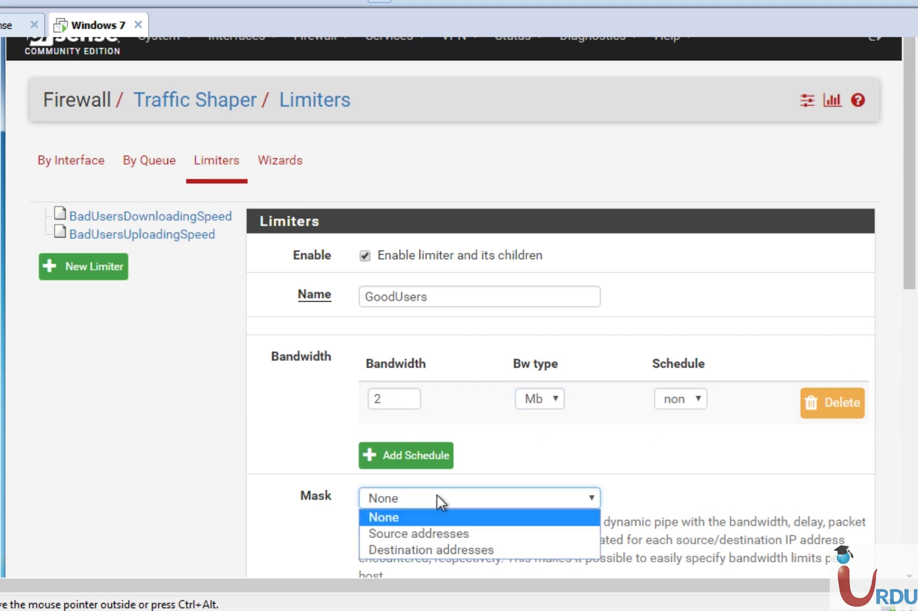
key(Escape)
key(Down)
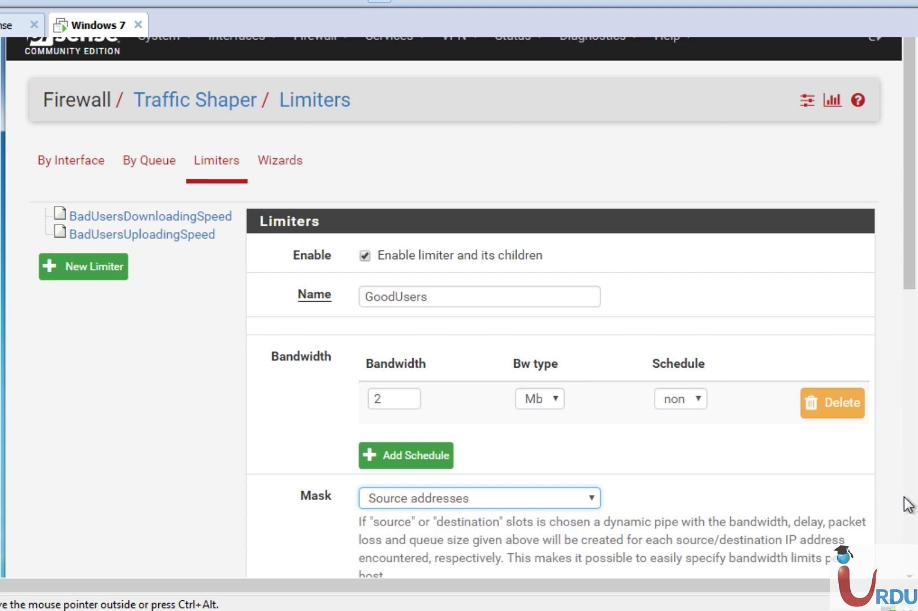
Save the GoodUsers limiter and apply the traffic shaper changes.
scroll(904, 496, down, 10)
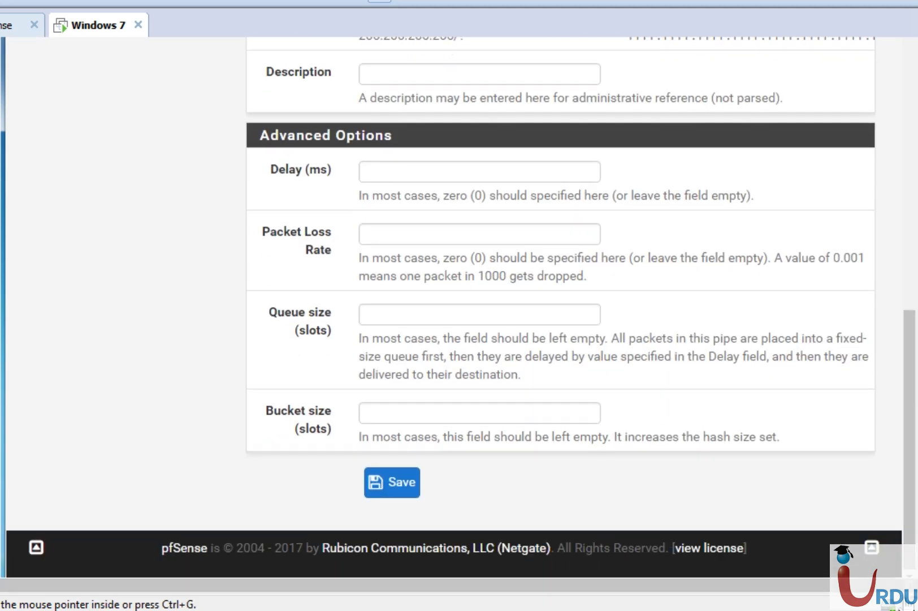
click(403, 487)
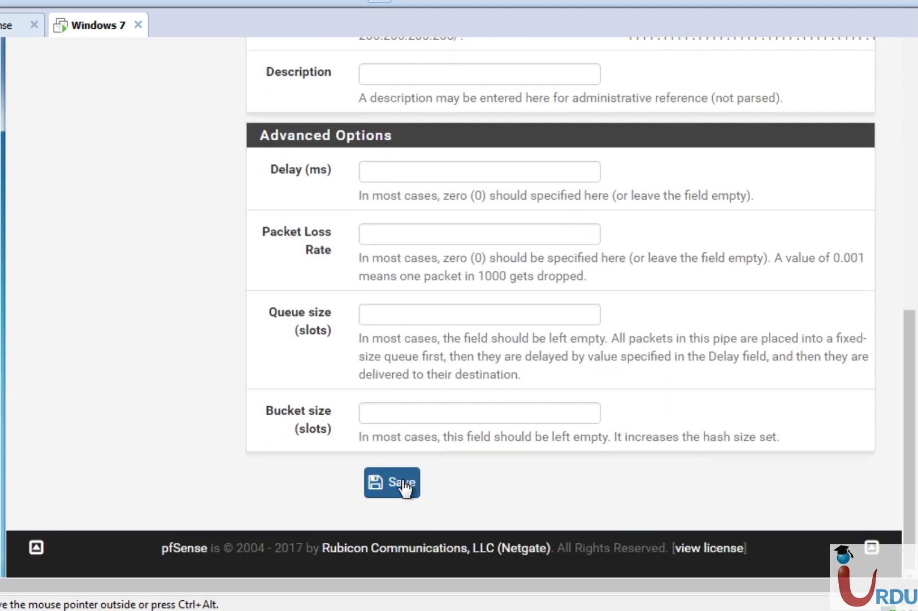
click(397, 481)
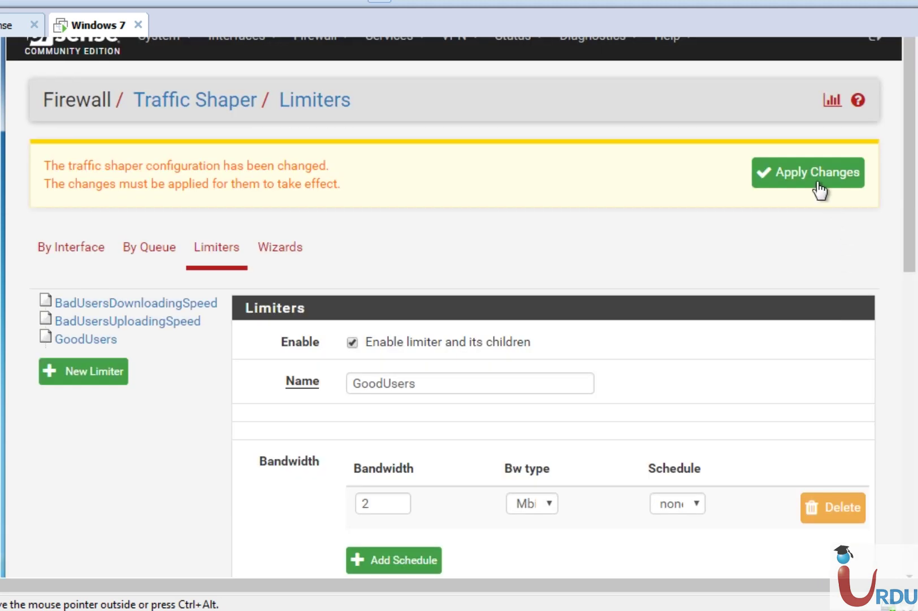
click(818, 184)
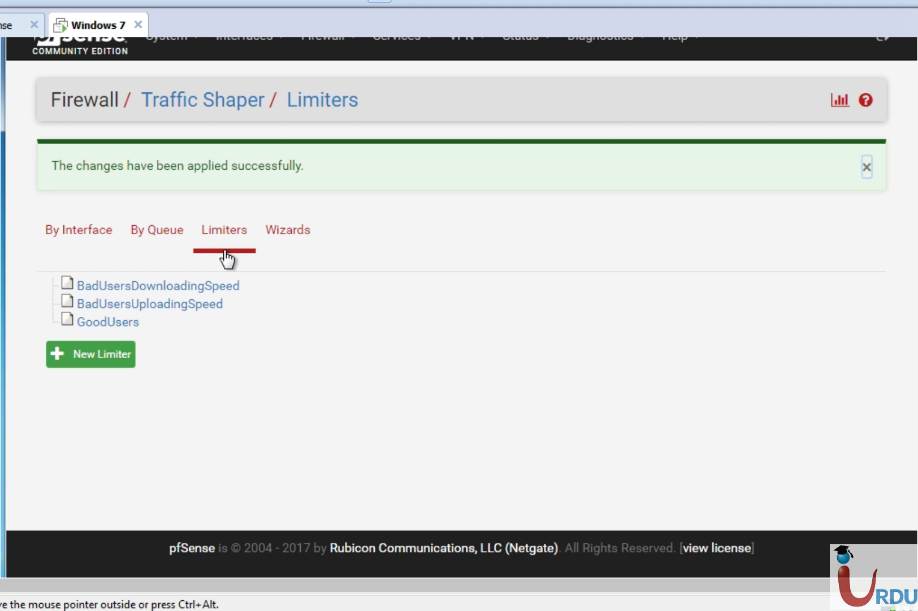
Create a fourth limiter named GoodUsersUploadingSpeed and enable it with its children.
click(116, 353)
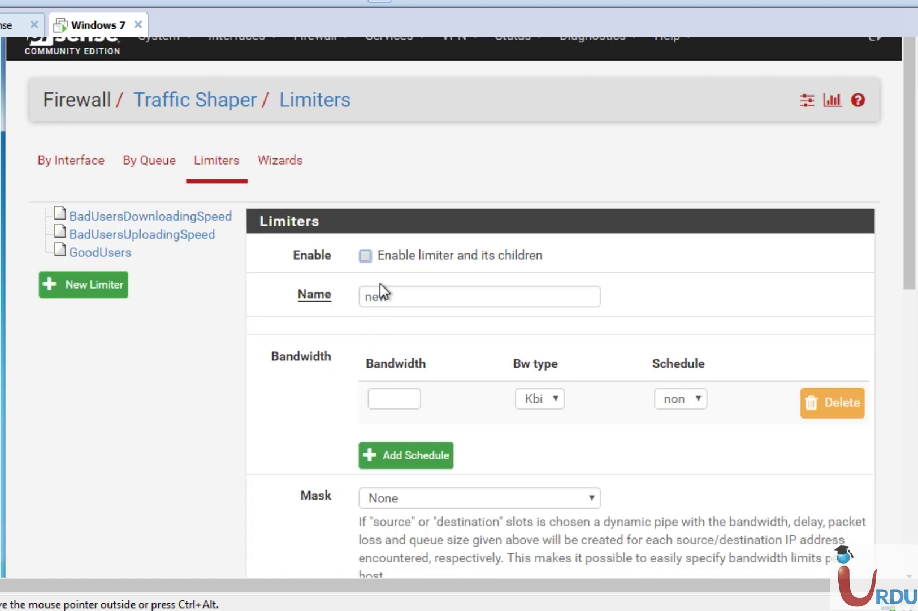
click(367, 256)
click(392, 300)
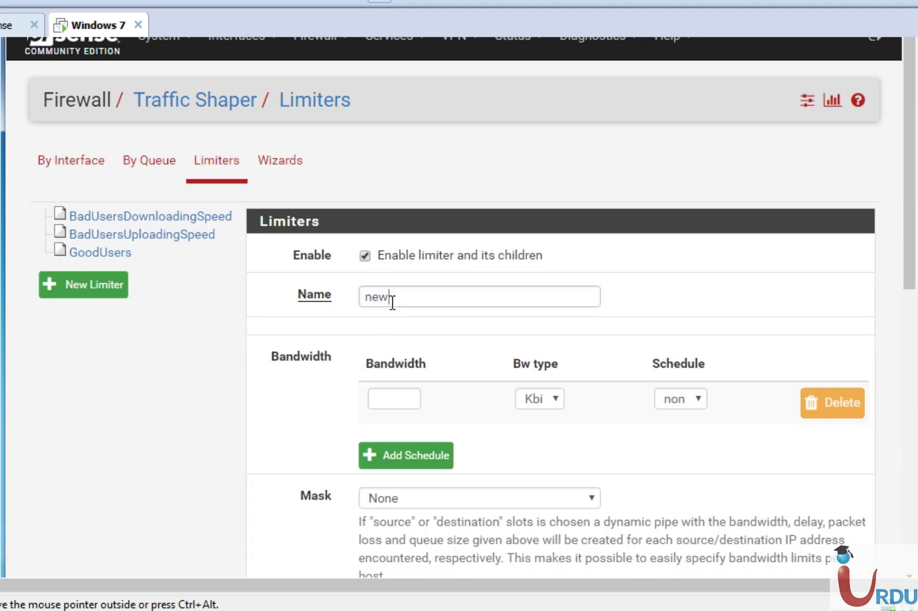
drag(392, 300, 271, 303)
text(Good)
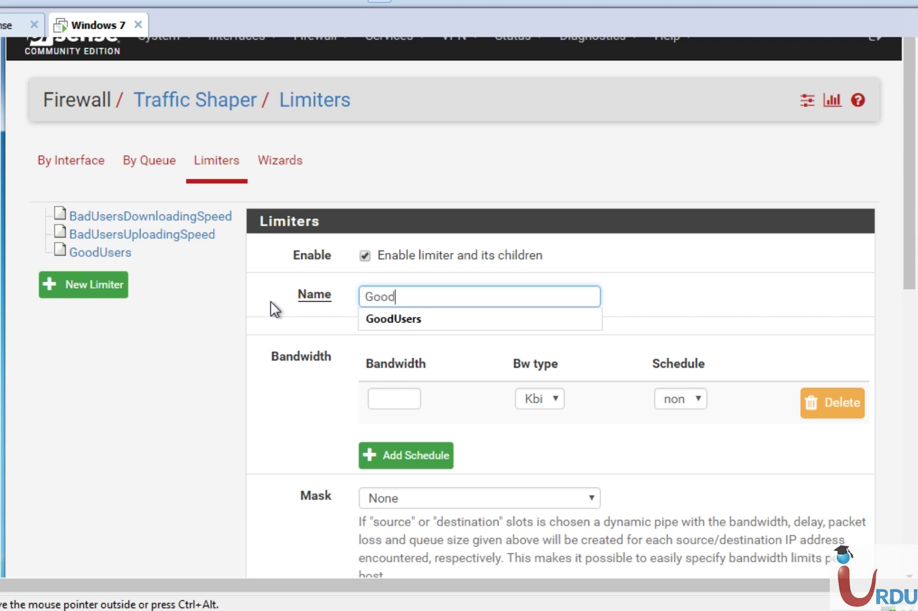
key(Down)
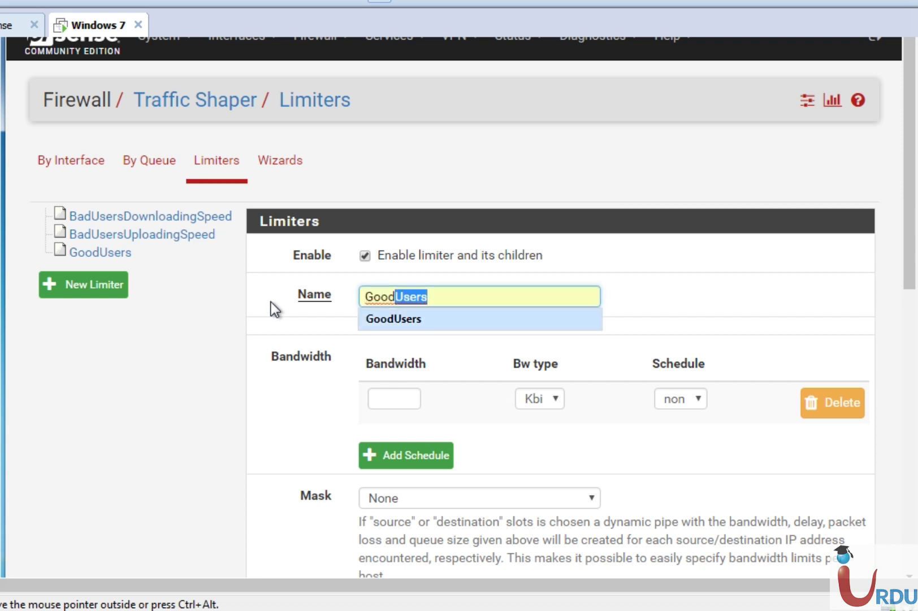
key(Right)
text(Uploa)
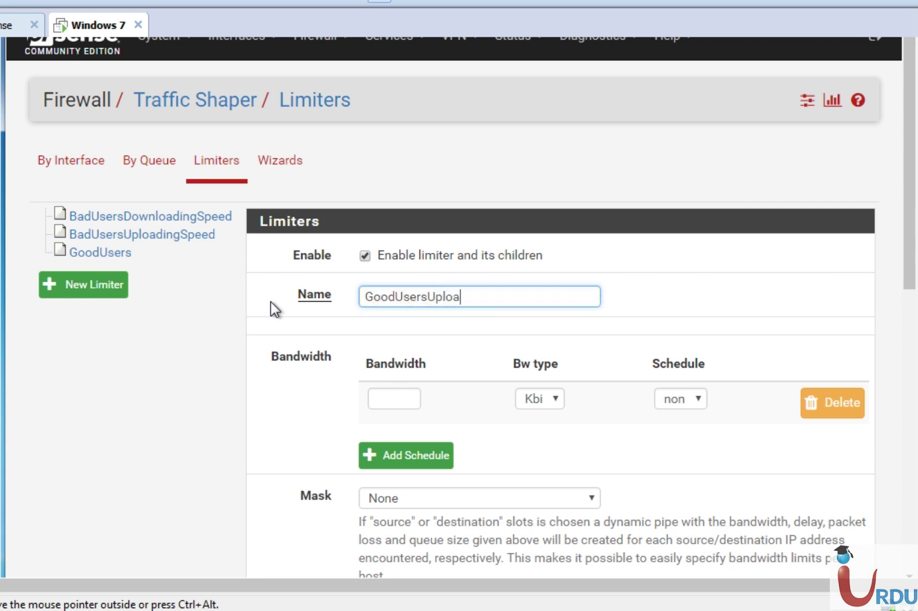
text(dingSpeed)
Give the GoodUsersUploadingSpeed limiter a bandwidth of 3 Mbit/s with a source addresses mask, and save it.
click(382, 399)
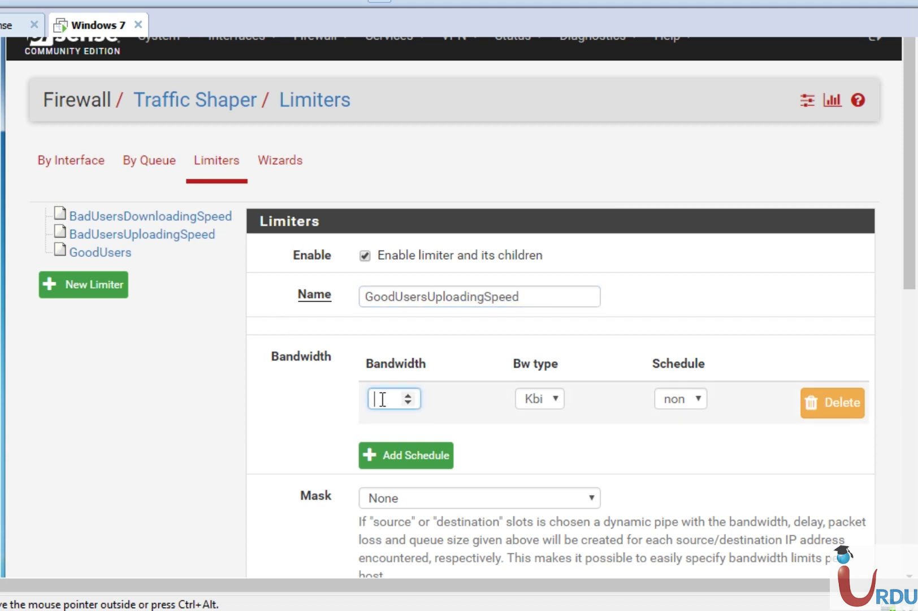
text(3)
click(526, 397)
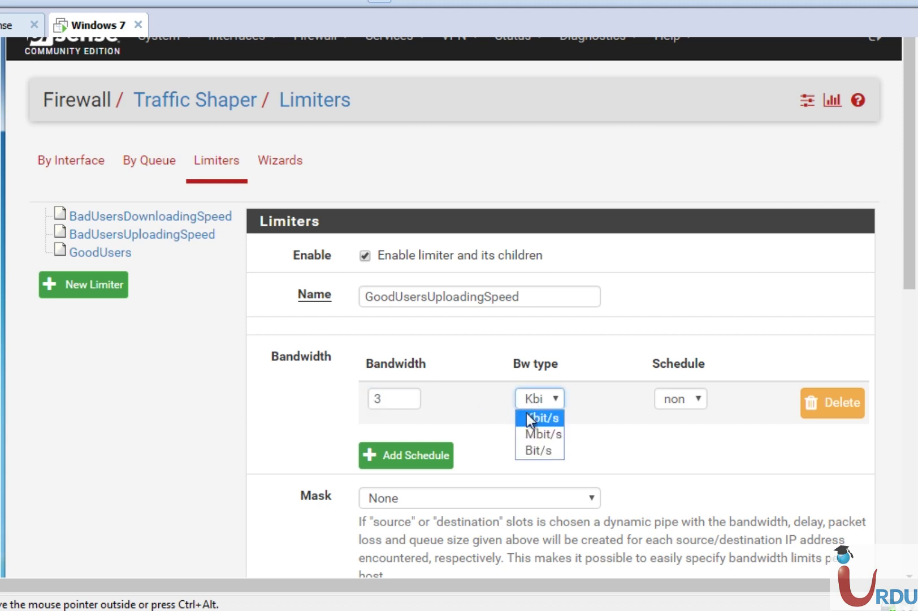
click(529, 433)
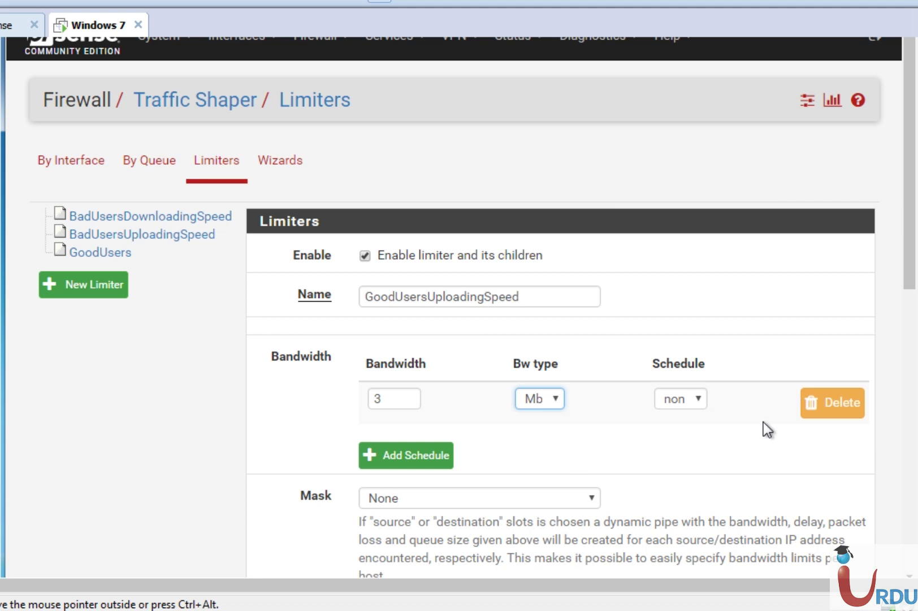
click(539, 499)
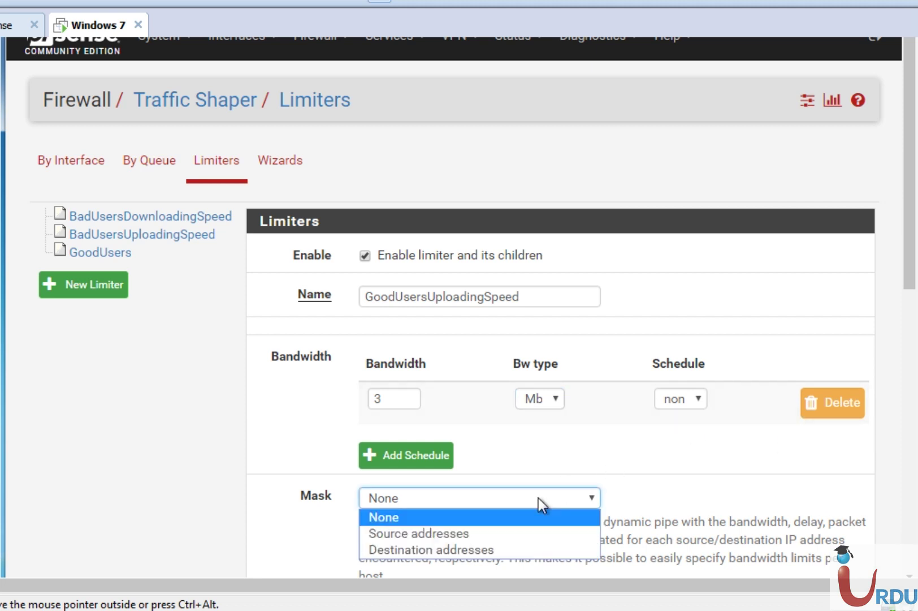
click(462, 536)
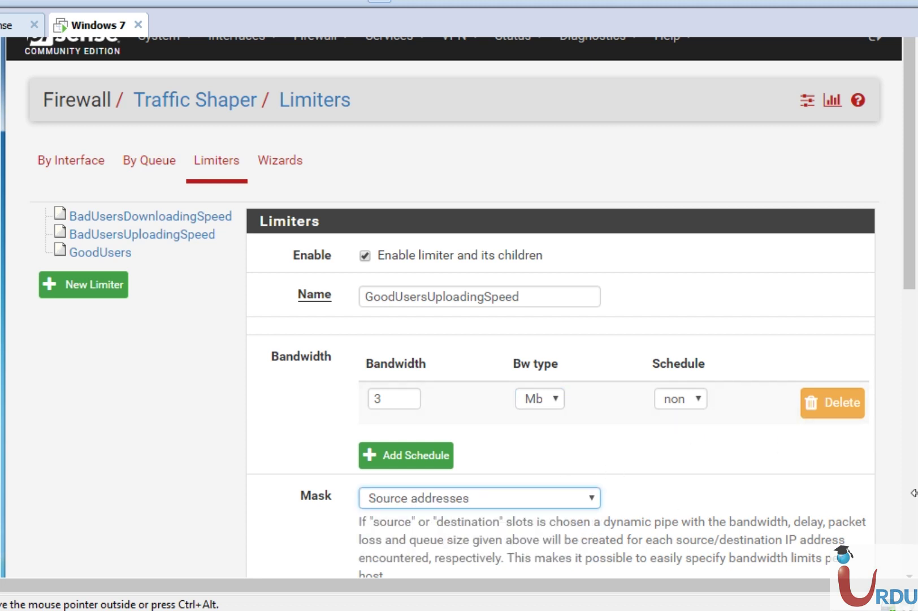
scroll(908, 505, down, 8)
scroll(901, 544, down, 2)
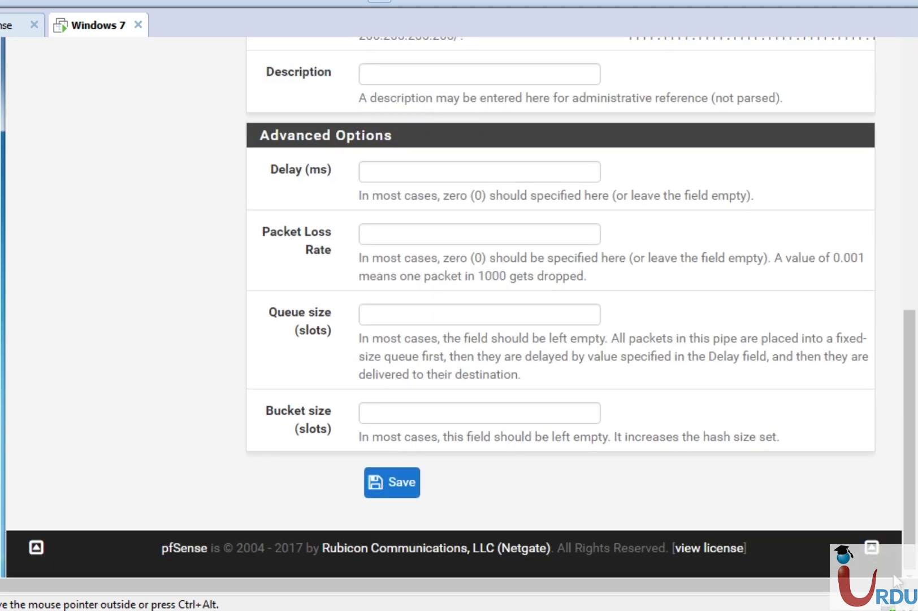
click(389, 482)
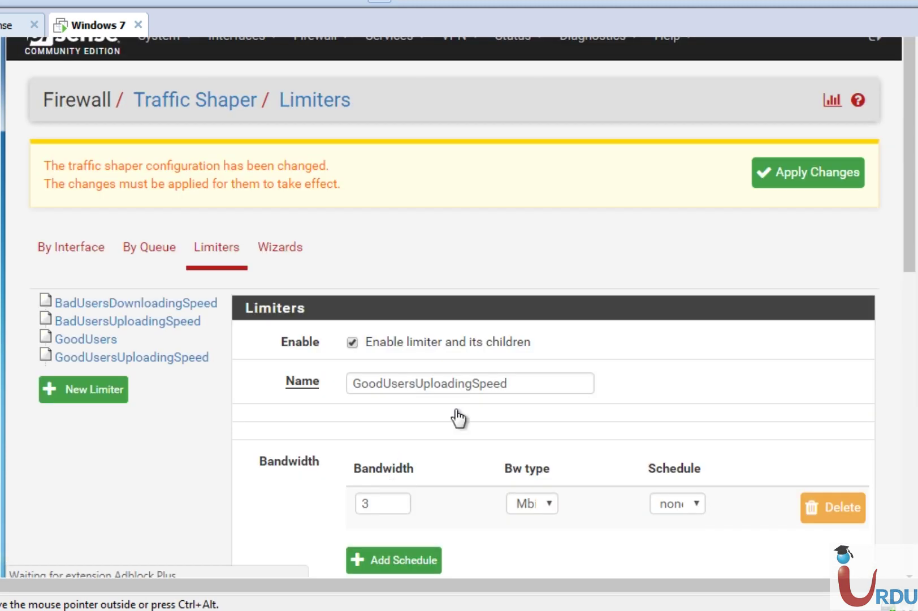
Rename the GoodUsers limiter to GoodUsersDownloadingSpeed, save it and apply the traffic shaper changes.
click(124, 340)
click(450, 381)
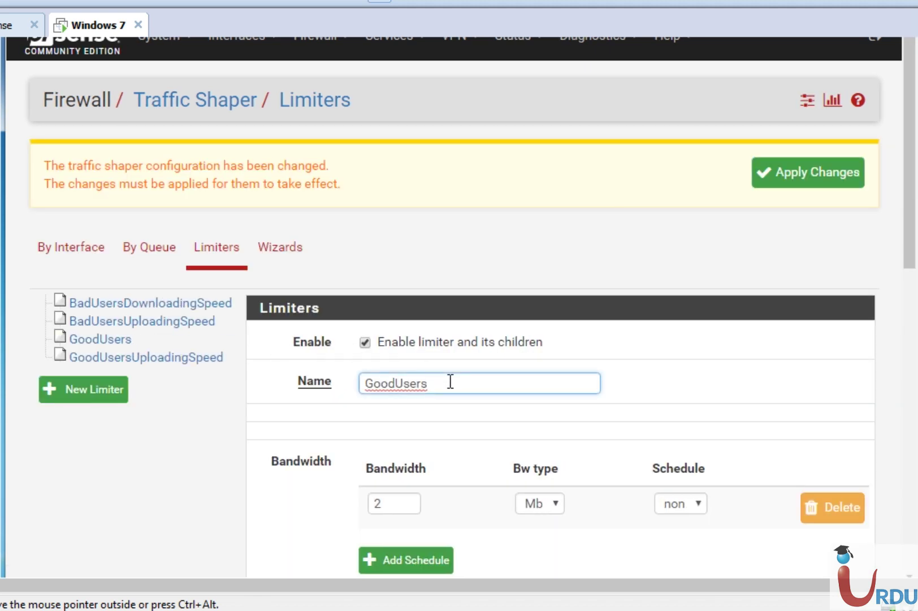
text(DownloadingSe)
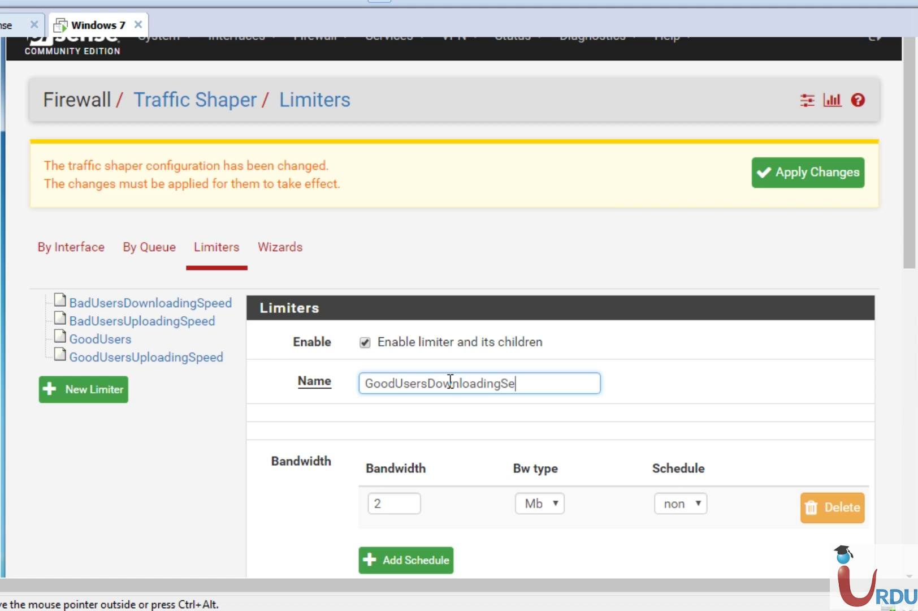
key(BackSpace)
text(peed)
key(Return)
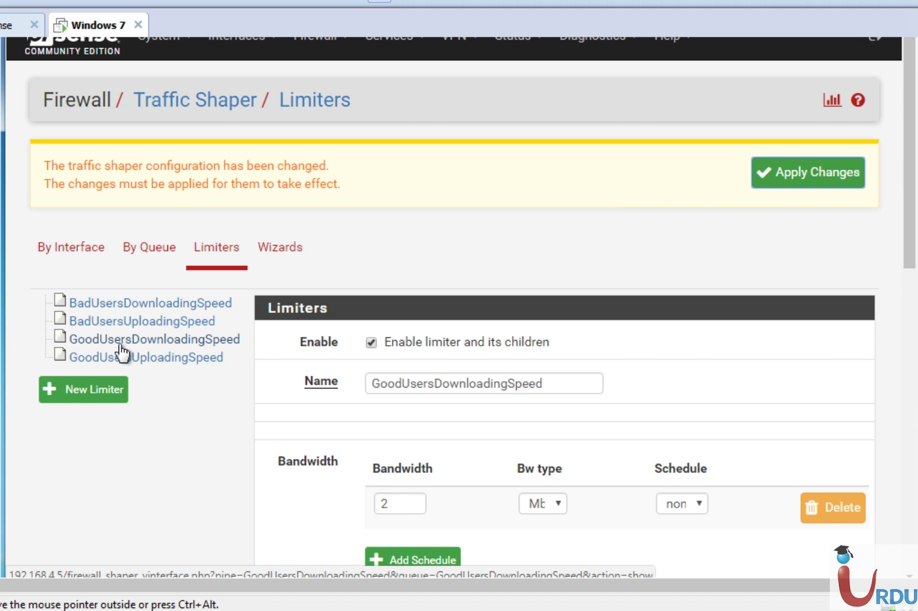
double_click(390, 503)
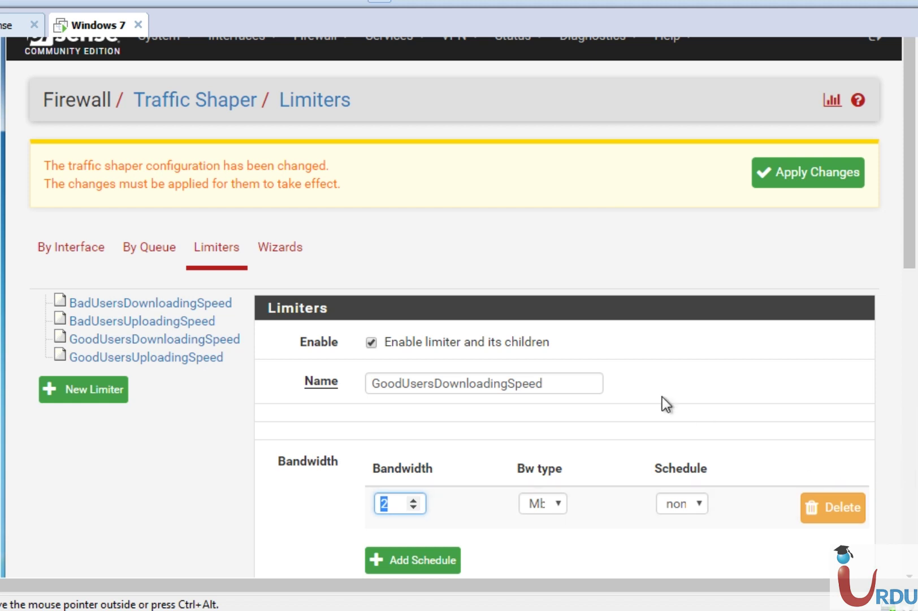
click(805, 171)
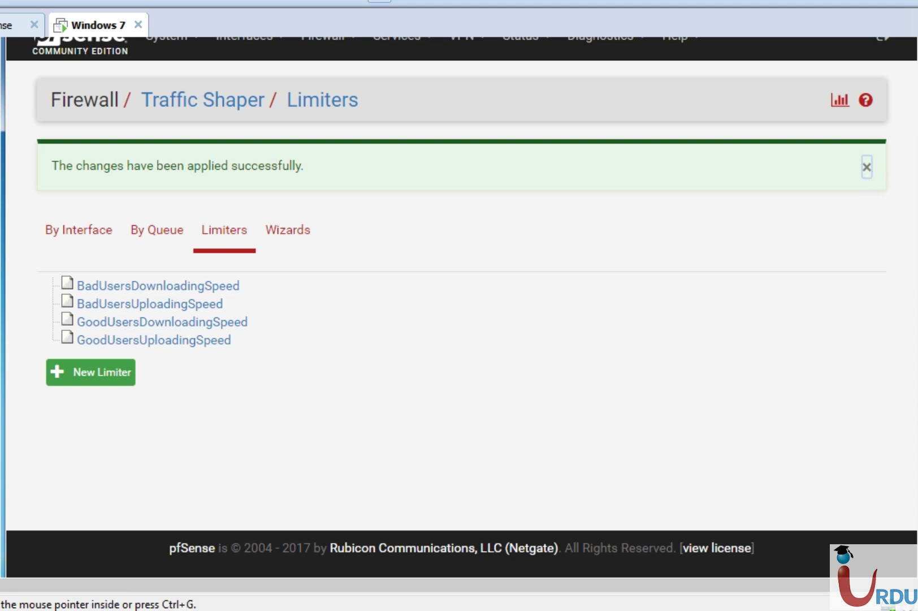
Open the Multiple Lan/Wan traffic shaper wizard, traffic_shaper_wizard_multi_all.xml.
scroll(460, 283, up, 3)
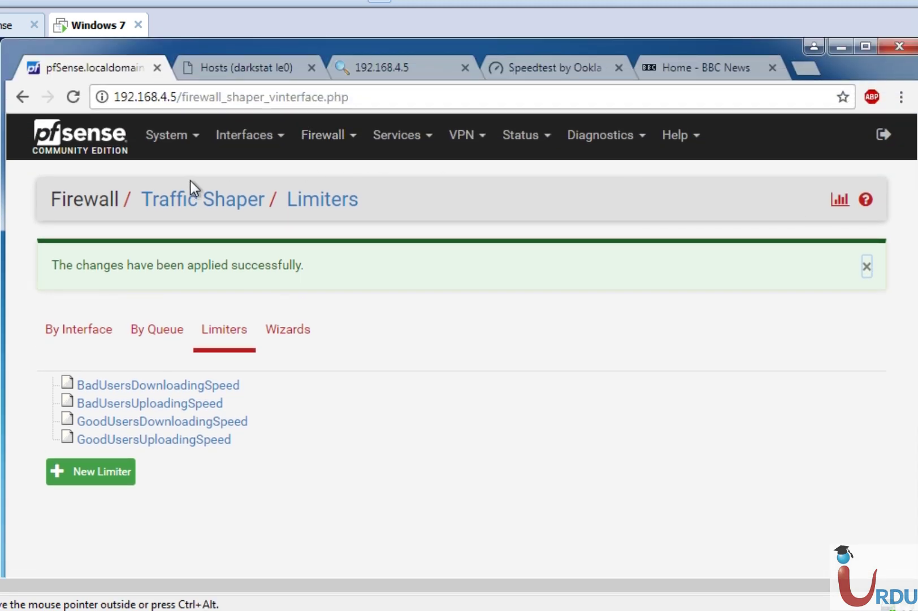
click(338, 138)
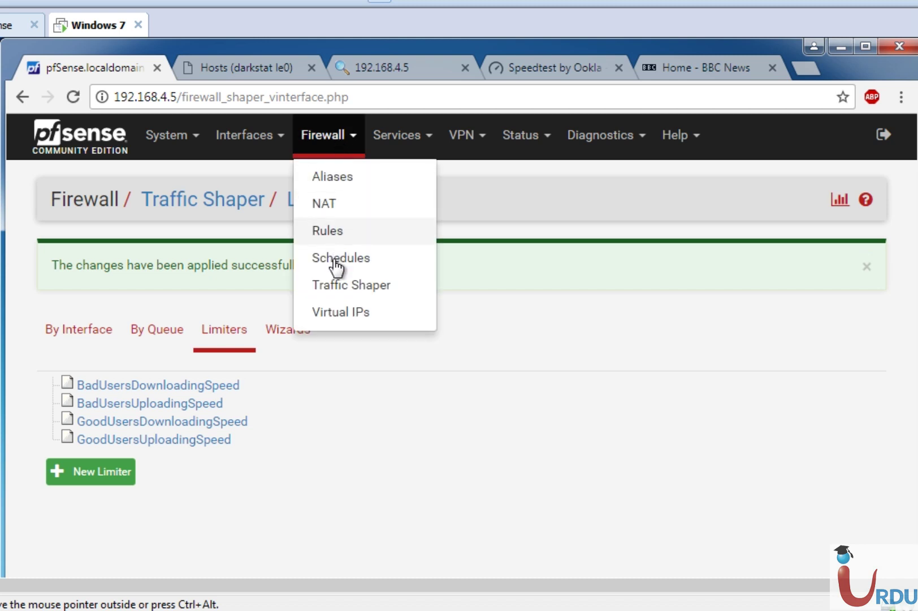
click(336, 286)
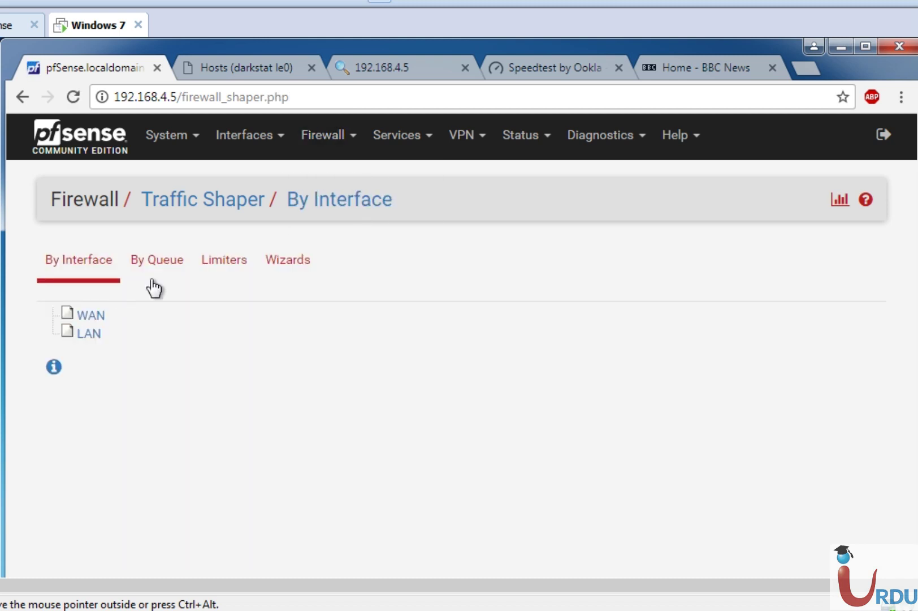
click(304, 283)
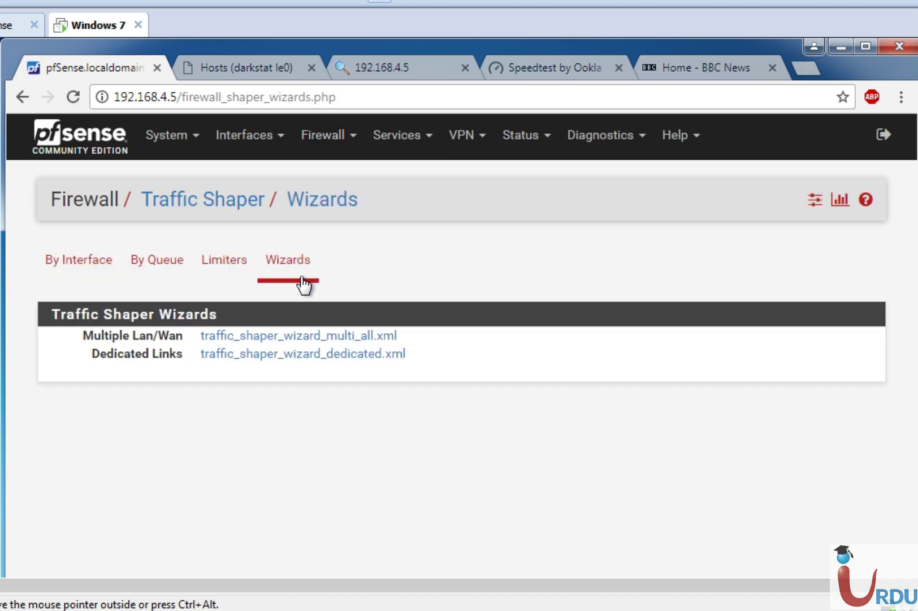
click(256, 336)
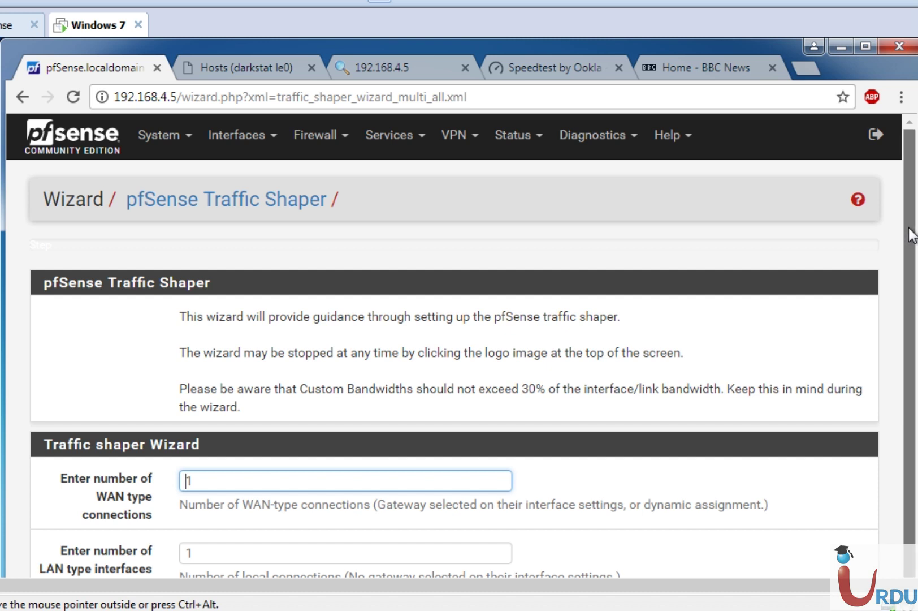
Review the wizard's fields for the number of WAN connections and LAN interfaces, and check them against the firewall's interface list.
scroll(912, 272, down, 1)
drag(912, 272, 911, 281)
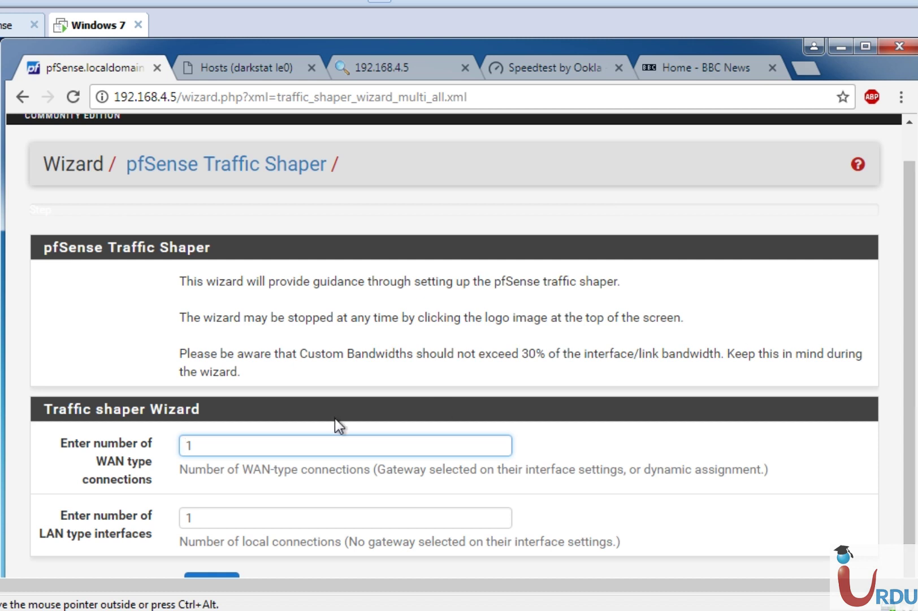
click(210, 446)
click(208, 517)
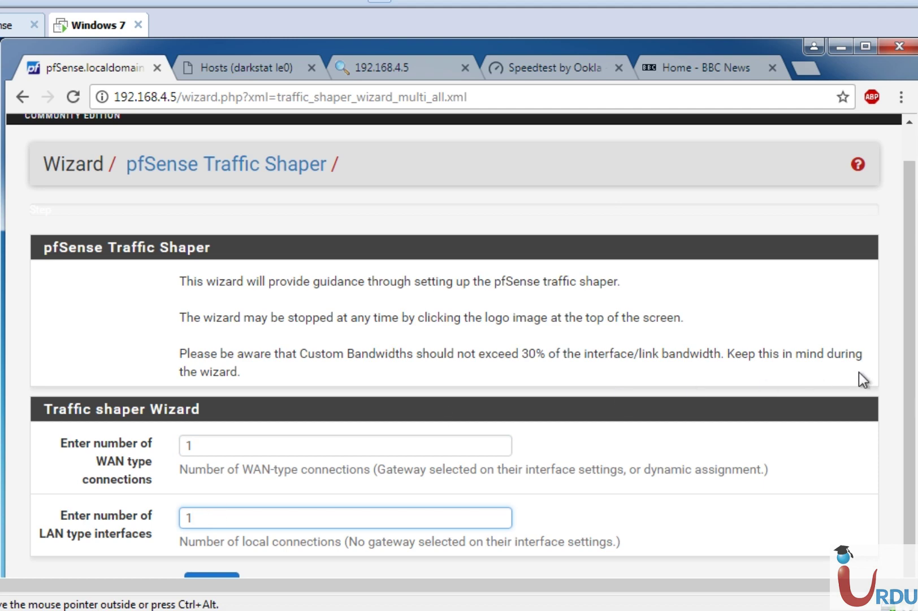
scroll(910, 382, up, 1)
scroll(406, 168, down, 1)
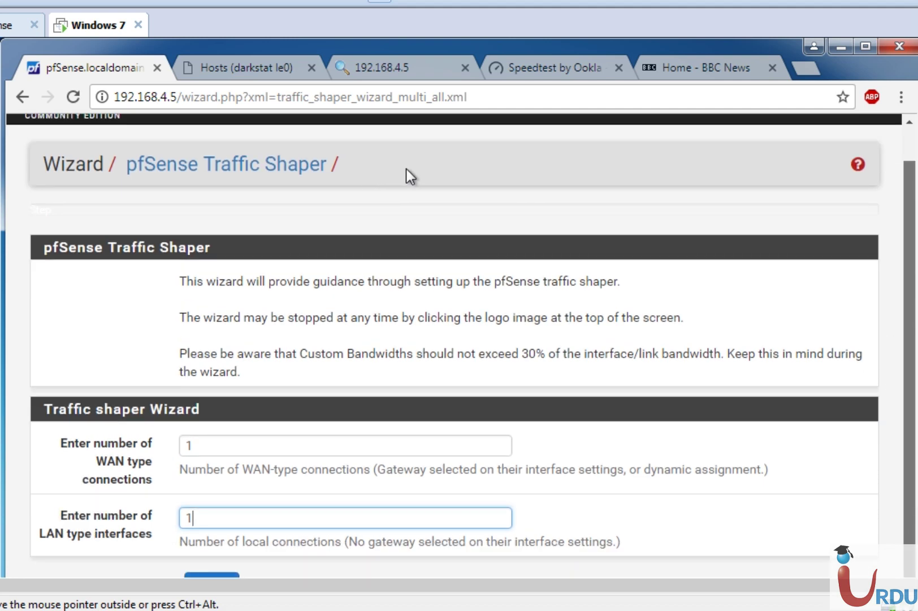
scroll(866, 229, up, 1)
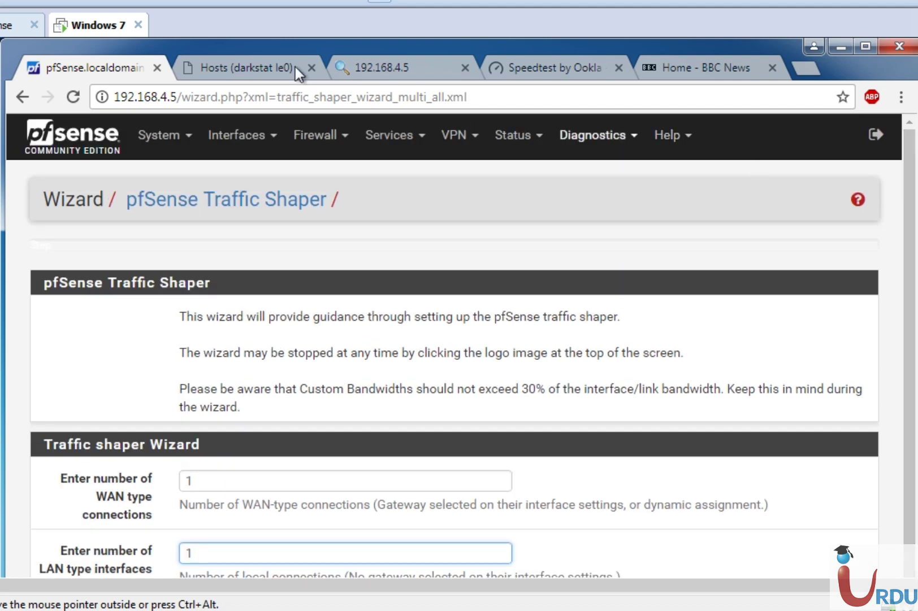
click(257, 136)
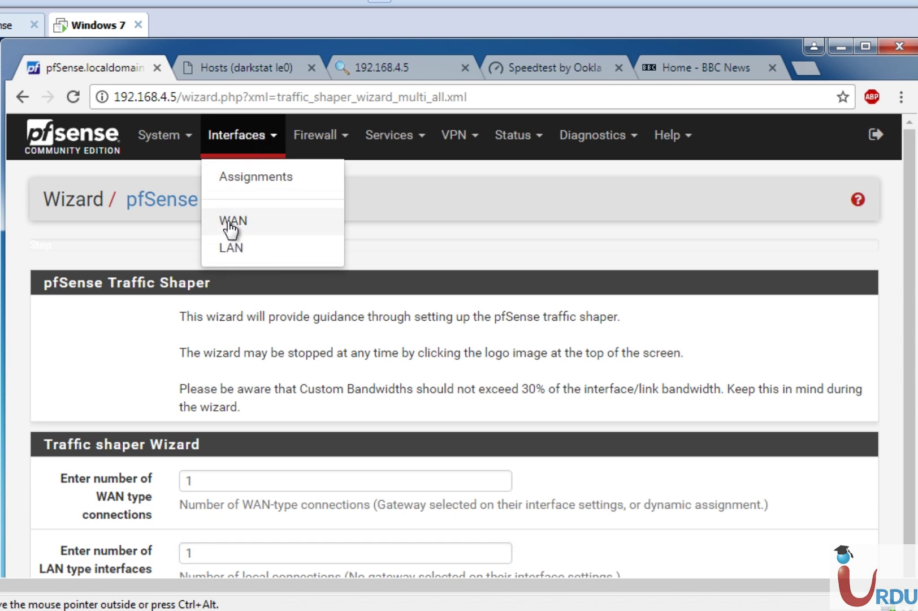
Accept one WAN connection and one LAN interface in the wizard and continue to the Shaper configuration page.
click(584, 245)
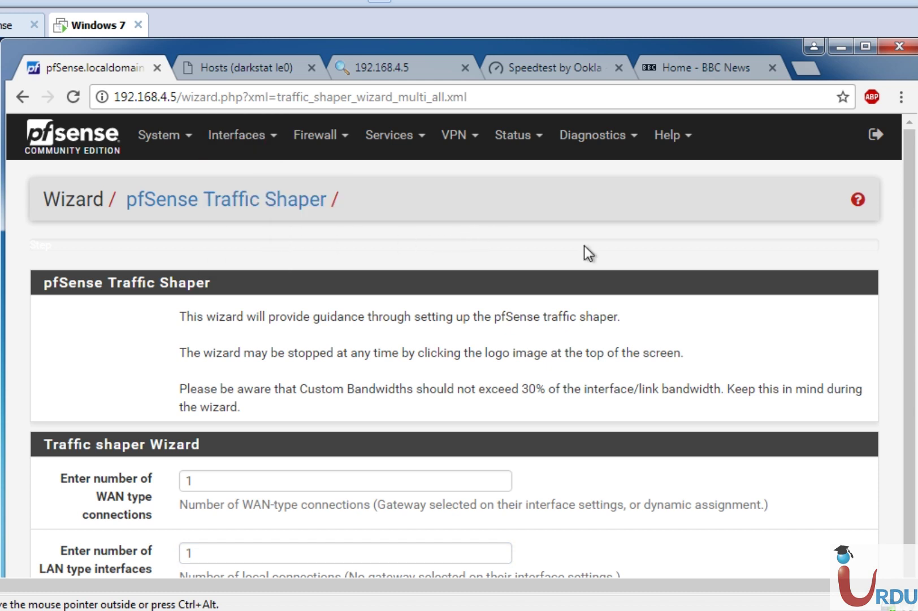
scroll(908, 356, down, 1)
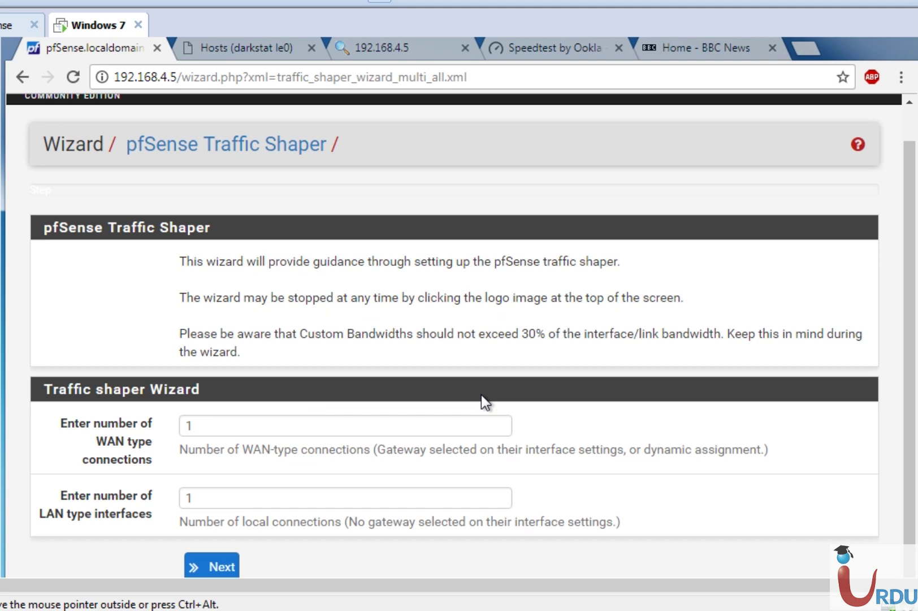
click(223, 568)
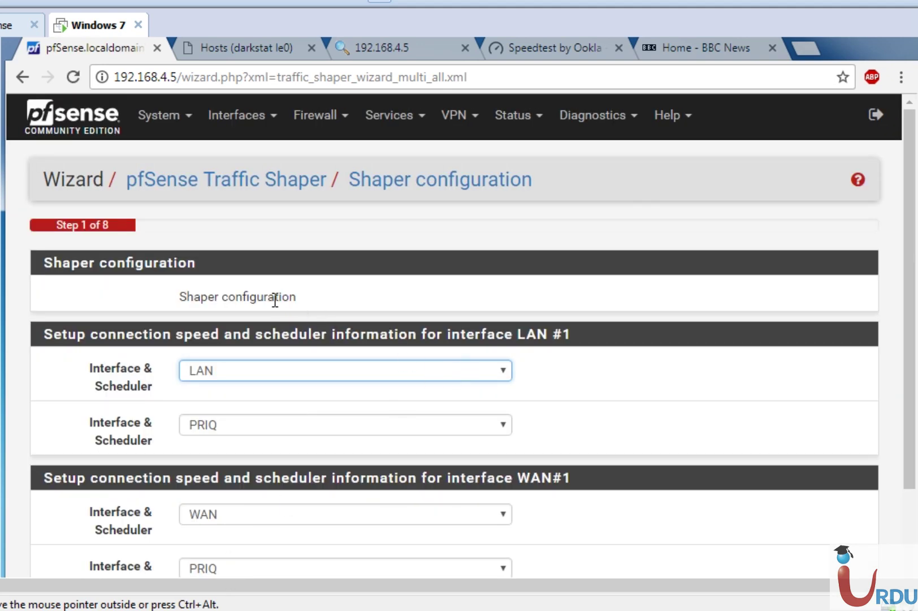
Set the scheduler to HFSC for both interface LAN #1 and interface WAN #1.
click(273, 370)
click(273, 370)
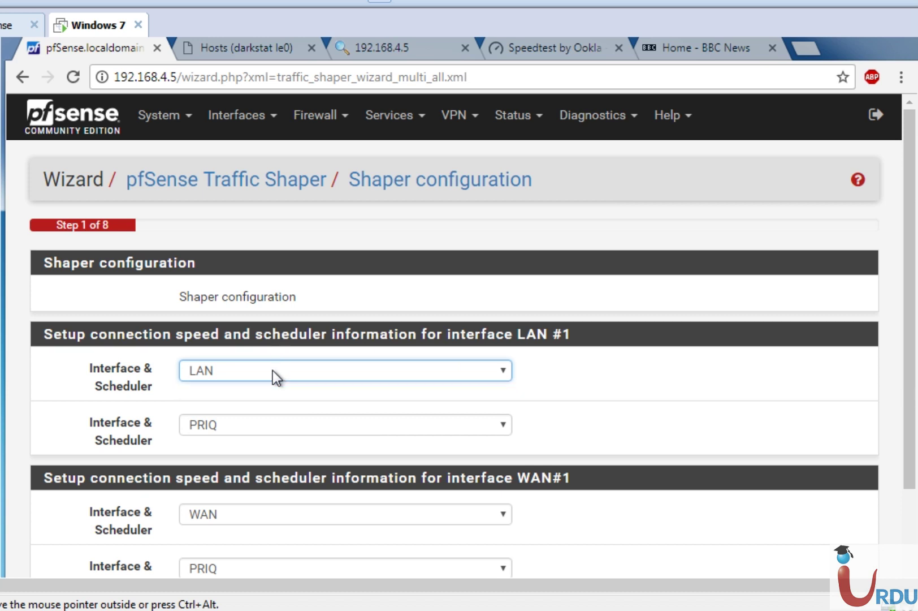
click(290, 425)
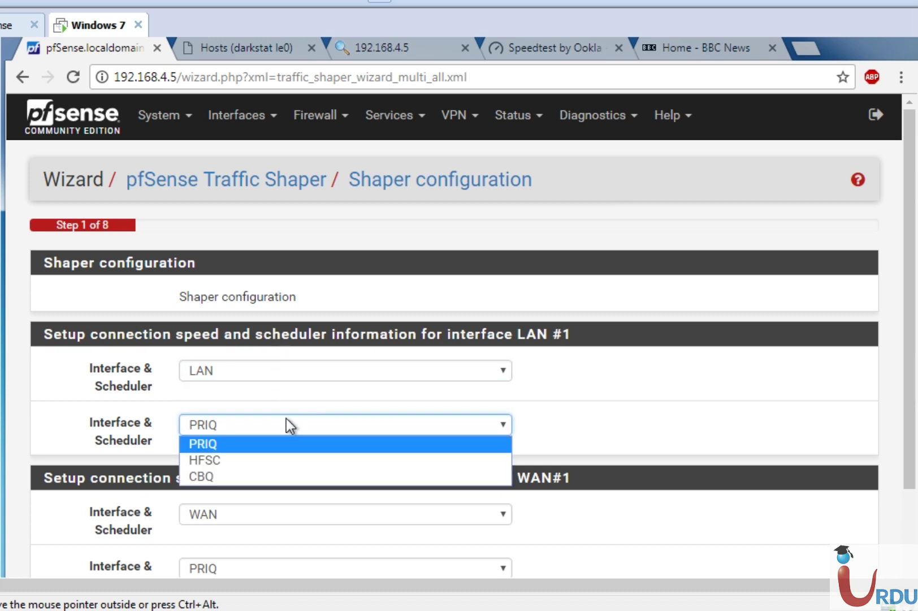
click(238, 463)
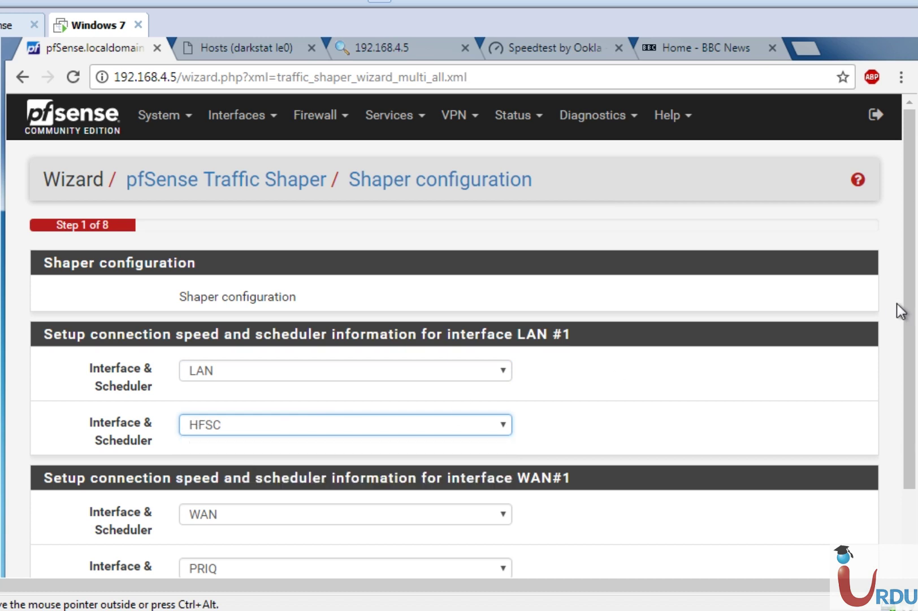
drag(907, 280, 909, 421)
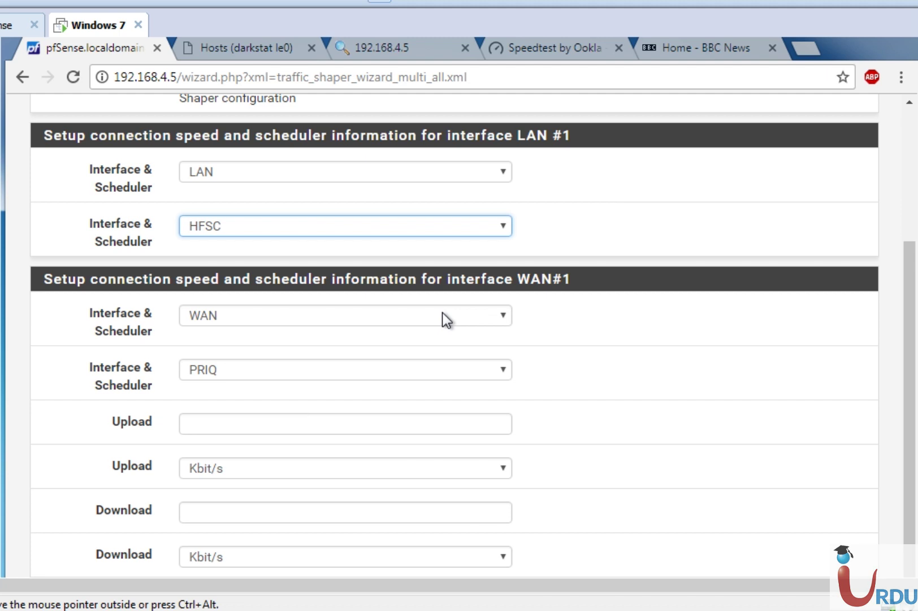
click(391, 381)
click(369, 408)
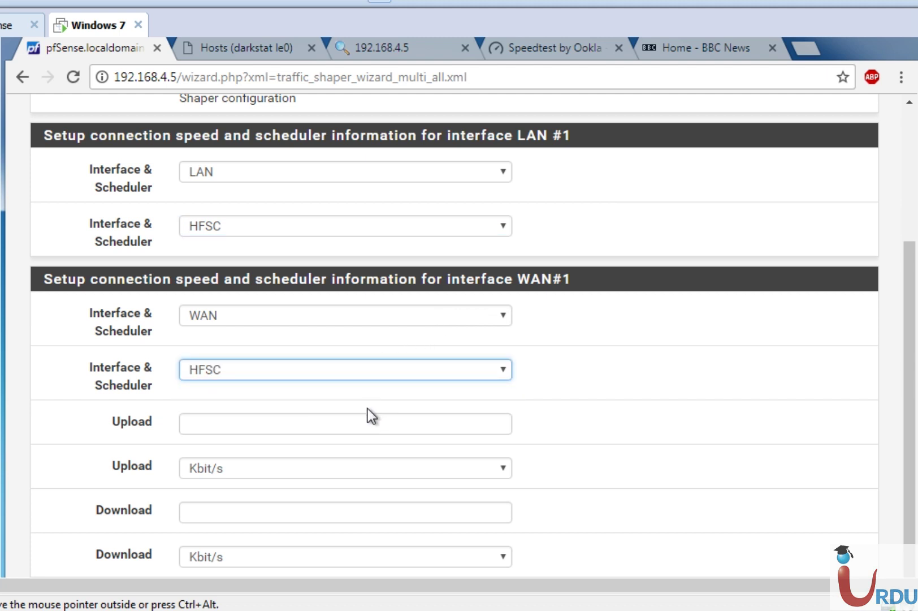
Set the upload speed of interface WAN #1 to 10 Mbit/s.
click(323, 432)
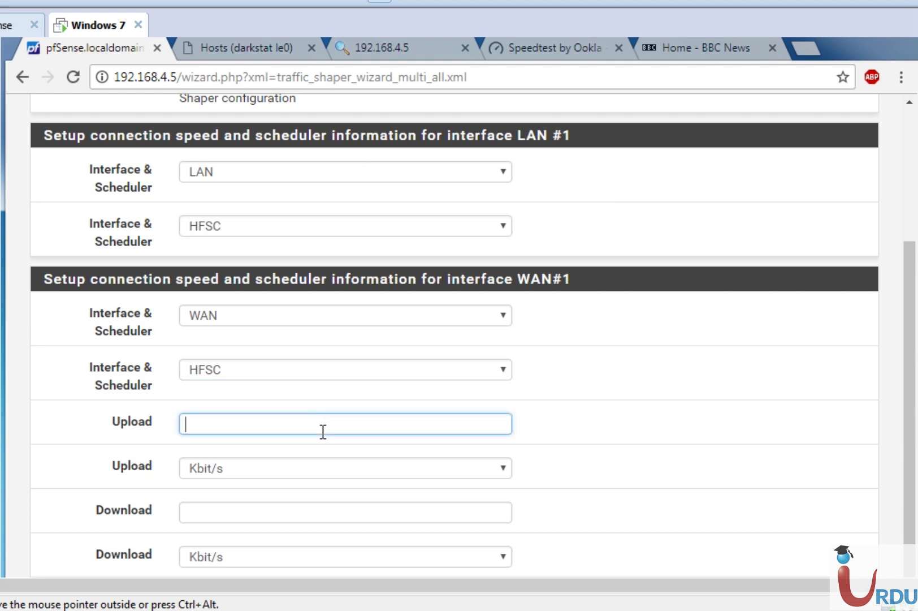
text(10)
click(325, 462)
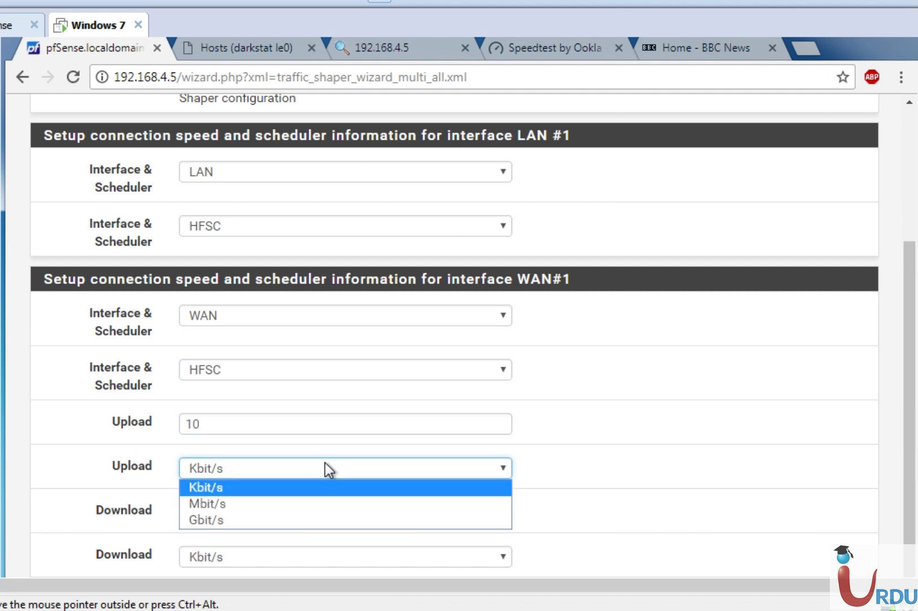
click(257, 501)
Set the download speed of interface WAN #1 to 10 Mbit/s and continue to the Voice over IP page.
click(249, 505)
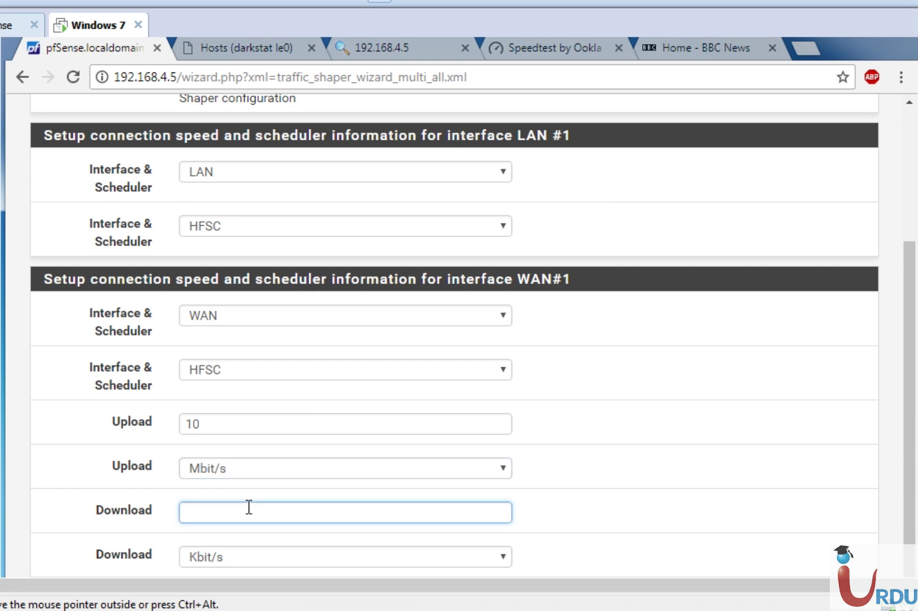
scroll(911, 431, down, 1)
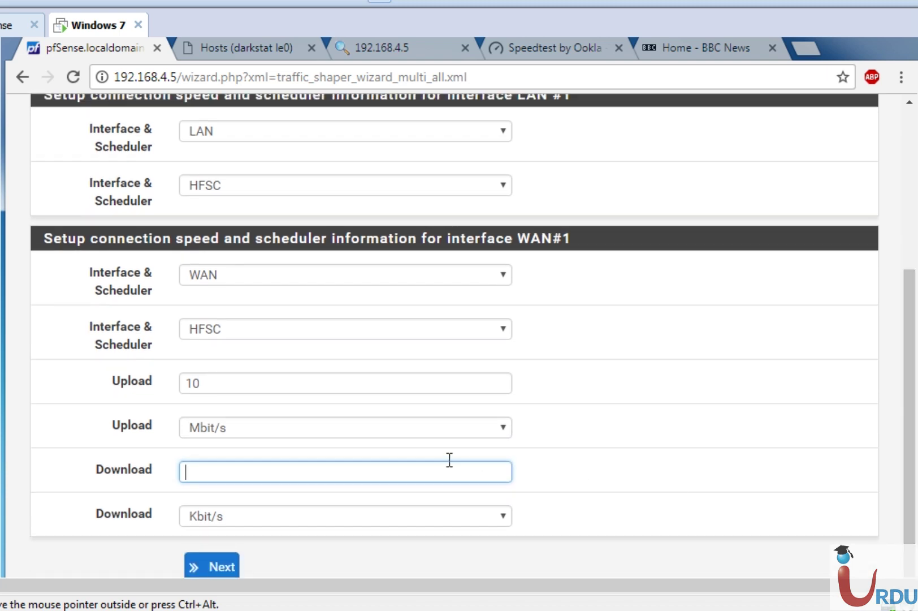
text(10)
click(372, 520)
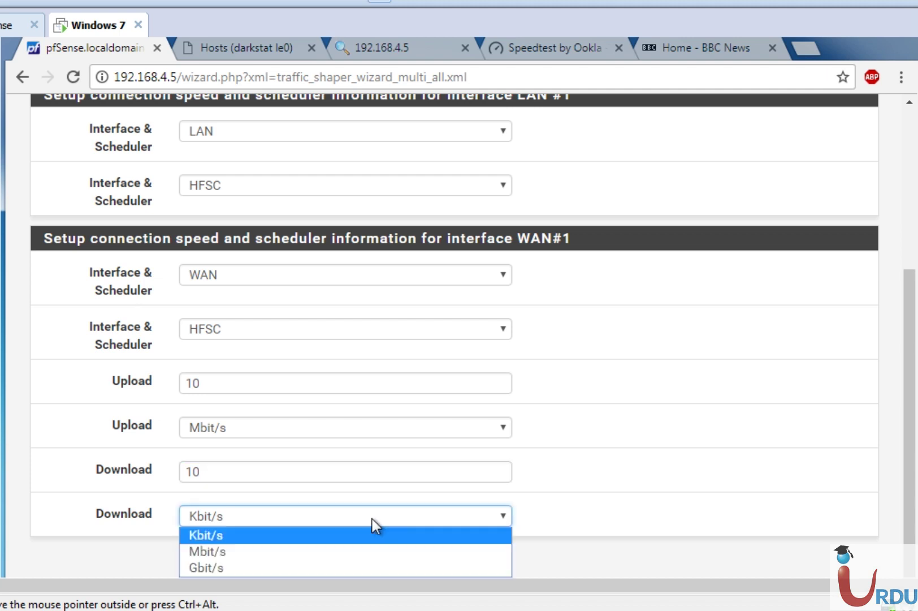
click(257, 550)
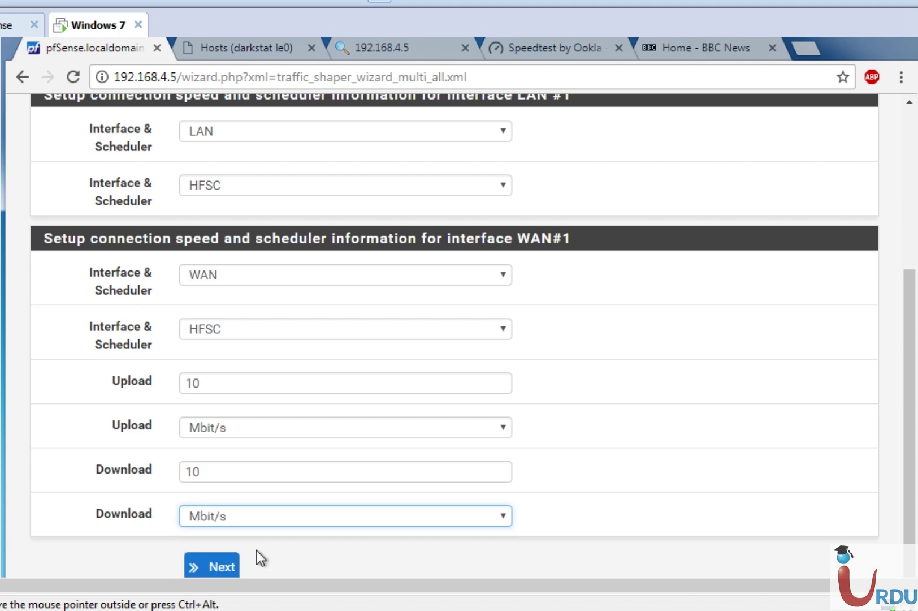
click(225, 561)
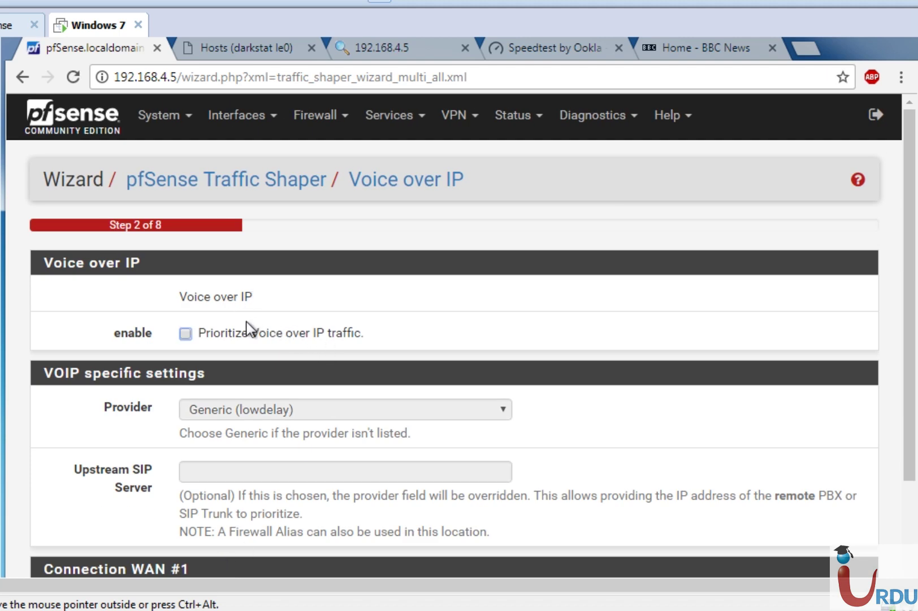
Enable prioritizing of Voice over IP traffic and choose Asterisk/Vonage as the provider.
click(185, 333)
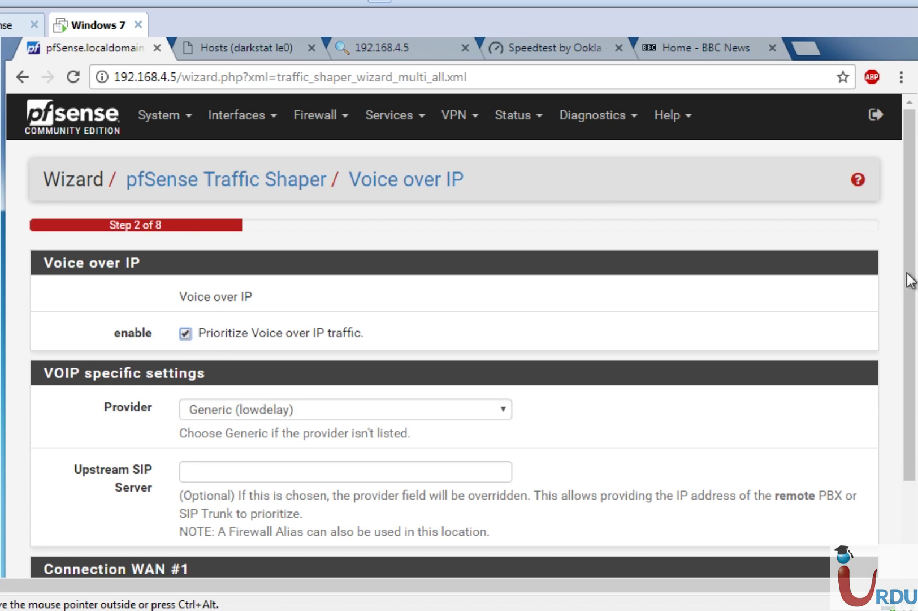
scroll(912, 345, down, 2)
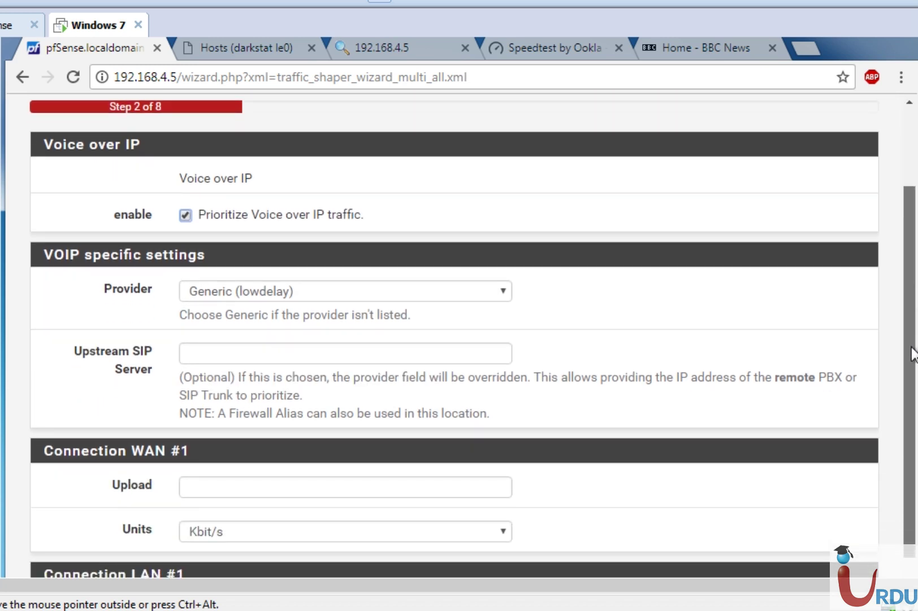
drag(912, 353, 912, 374)
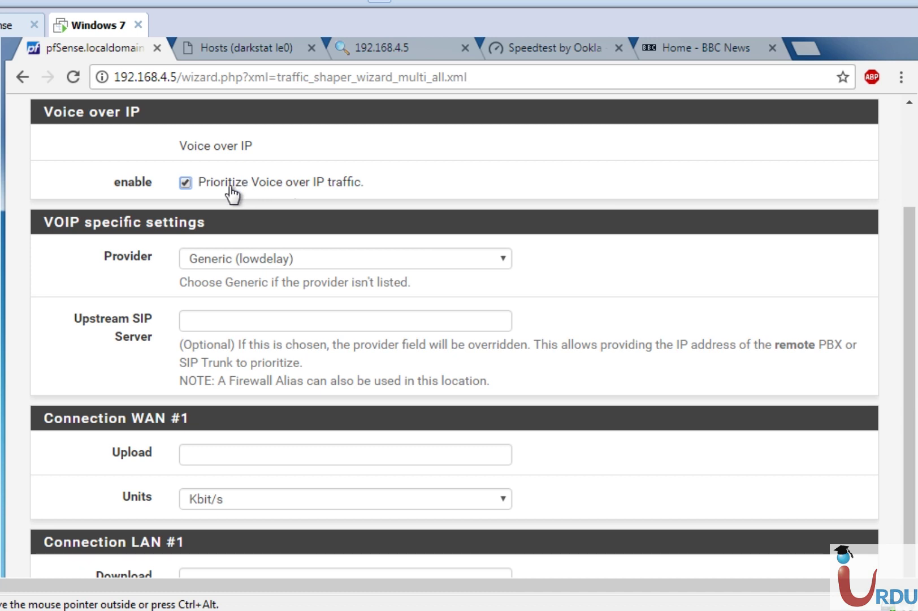
click(271, 260)
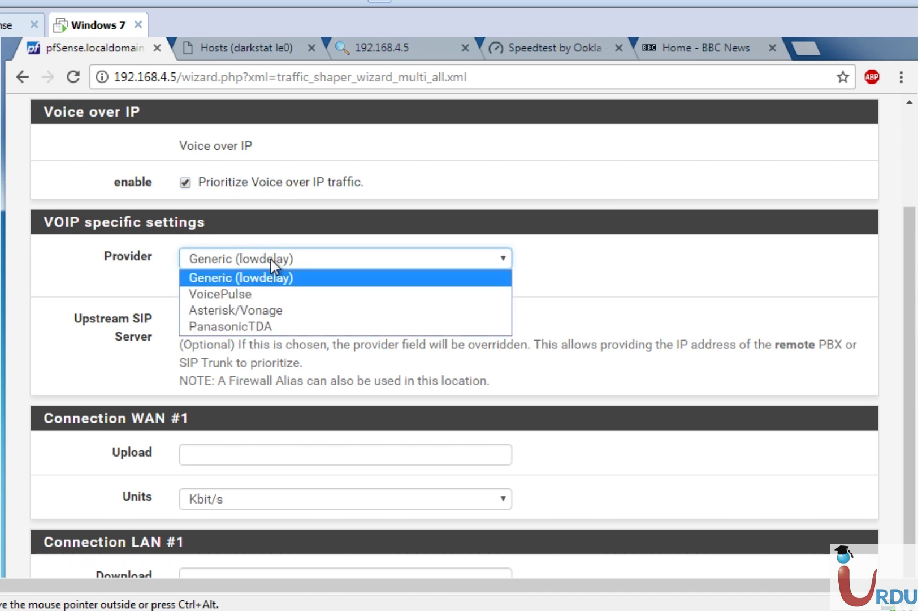
click(264, 313)
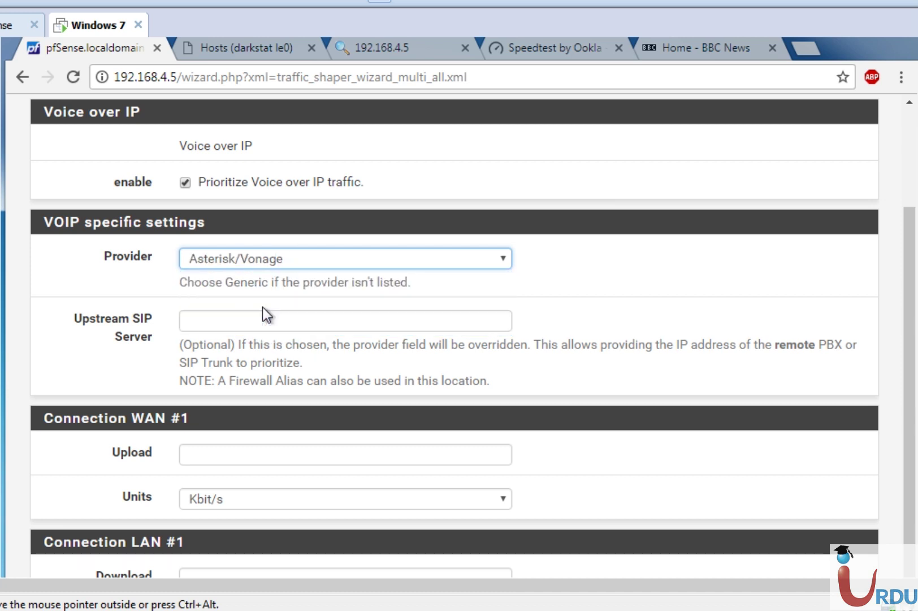
Examine the Voice over IP fields for the upstream SIP server, WAN #1 upload, LAN #1 download and their units.
click(222, 322)
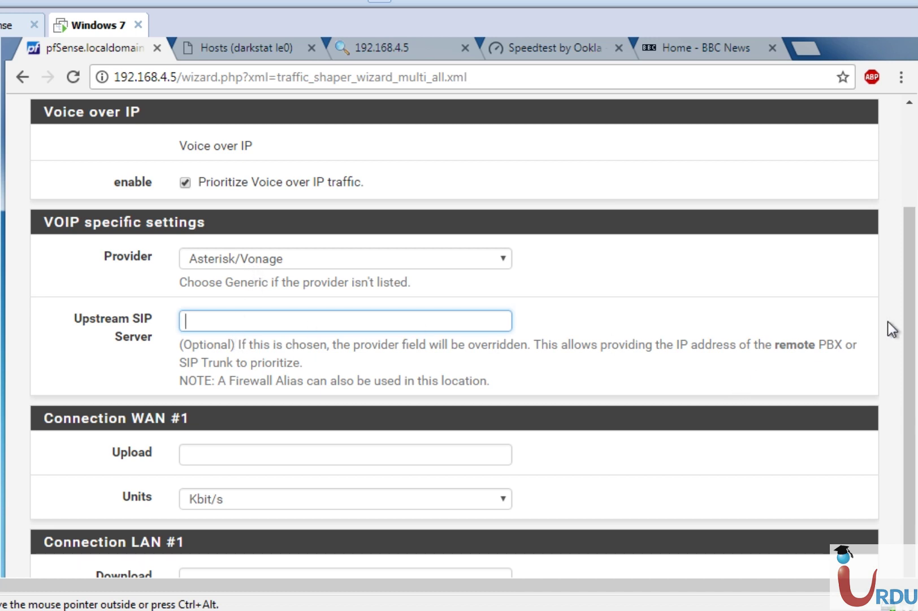
scroll(913, 325, down, 3)
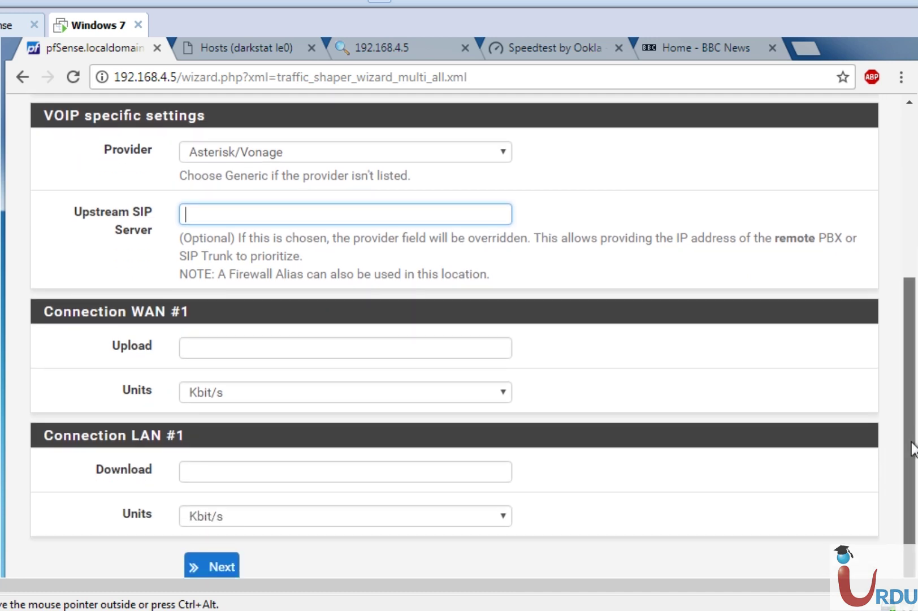
click(325, 350)
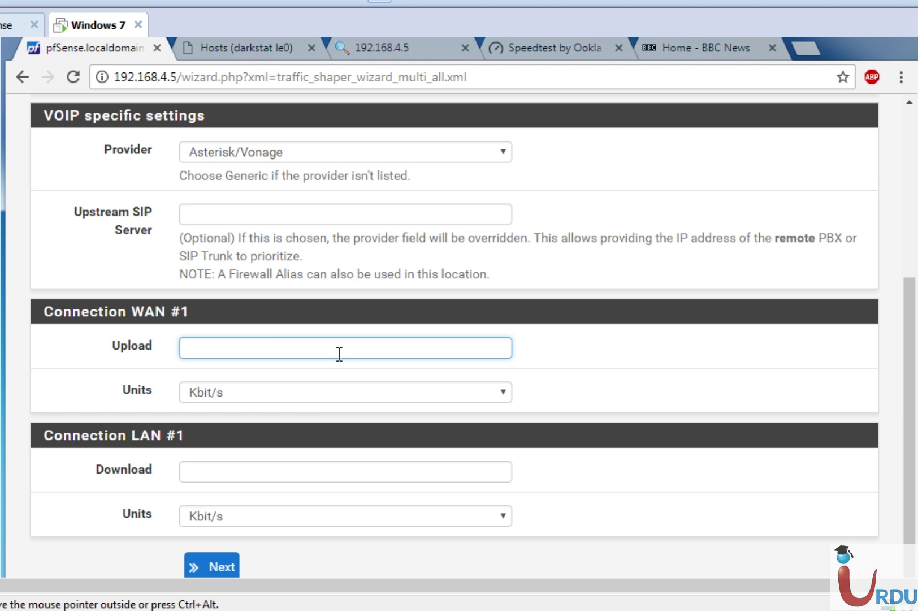
click(310, 390)
click(310, 390)
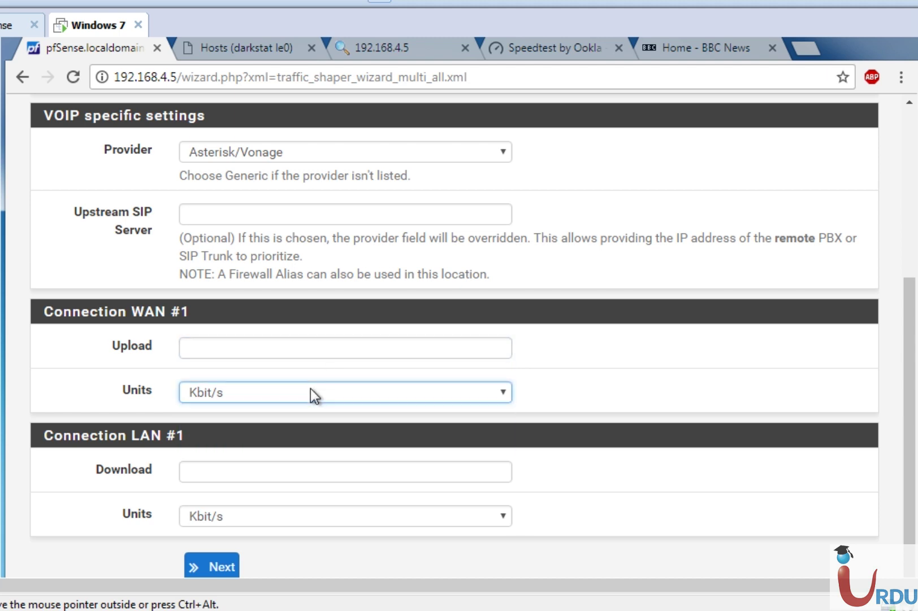
click(286, 478)
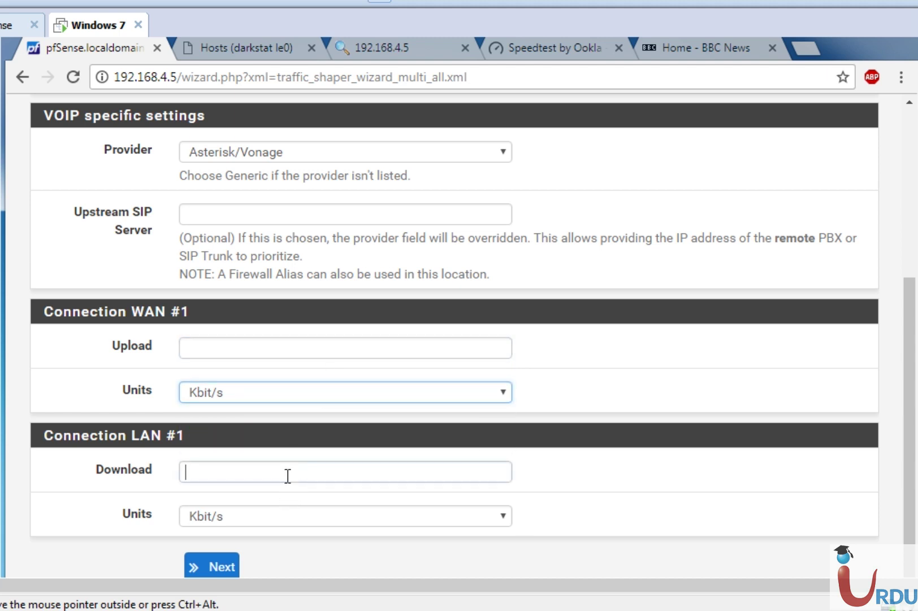
click(291, 509)
click(291, 506)
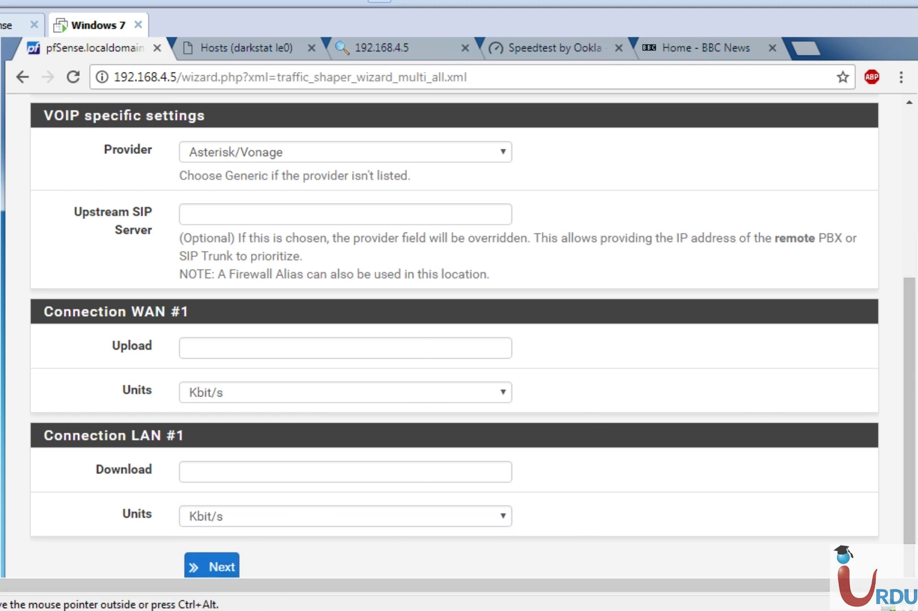
Disable prioritizing of Voice over IP traffic and continue to the Penalty Box page.
scroll(254, 305, up, 4)
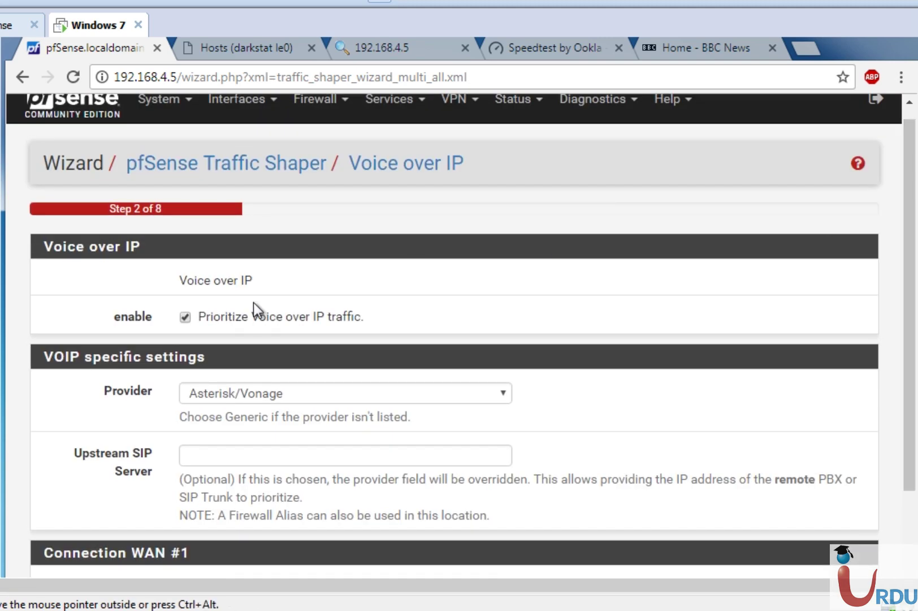
click(185, 317)
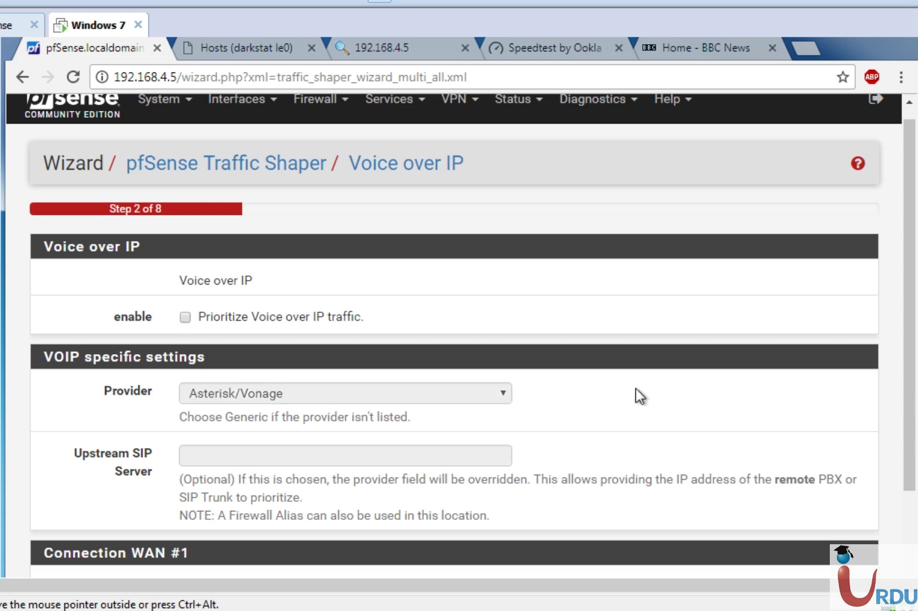
scroll(905, 343, down, 4)
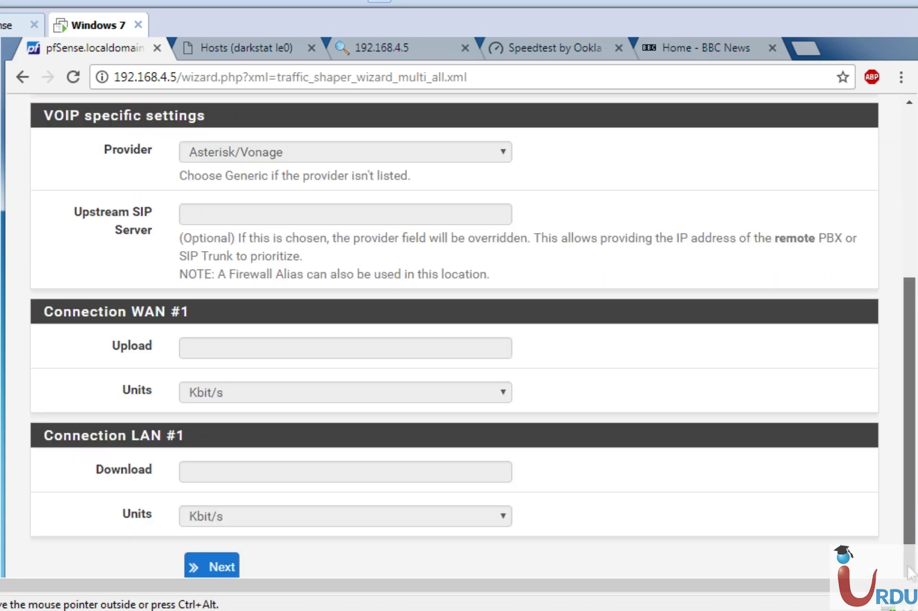
click(216, 567)
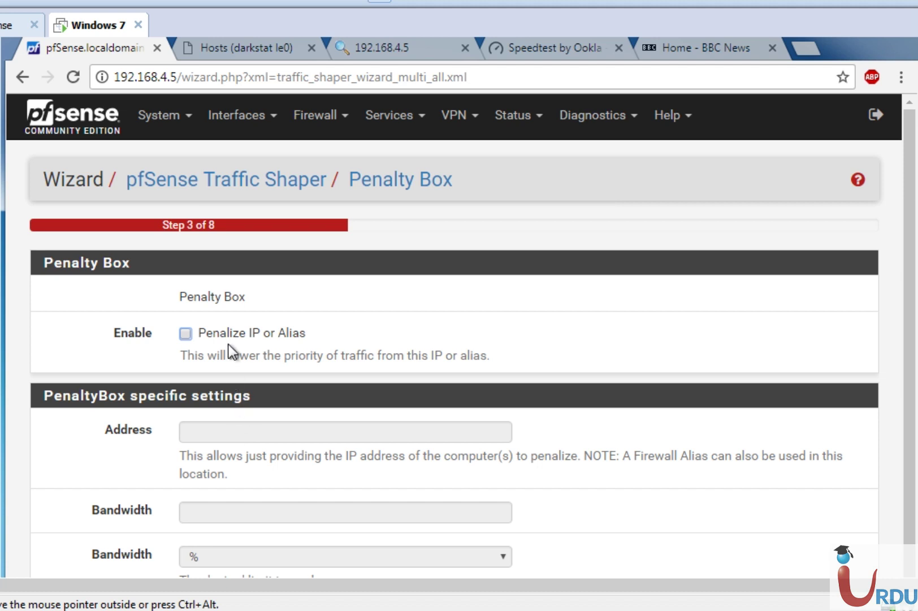
Enable penalizing of an IP or alias and try Bad and Netw as the address, clearing each entry.
click(193, 337)
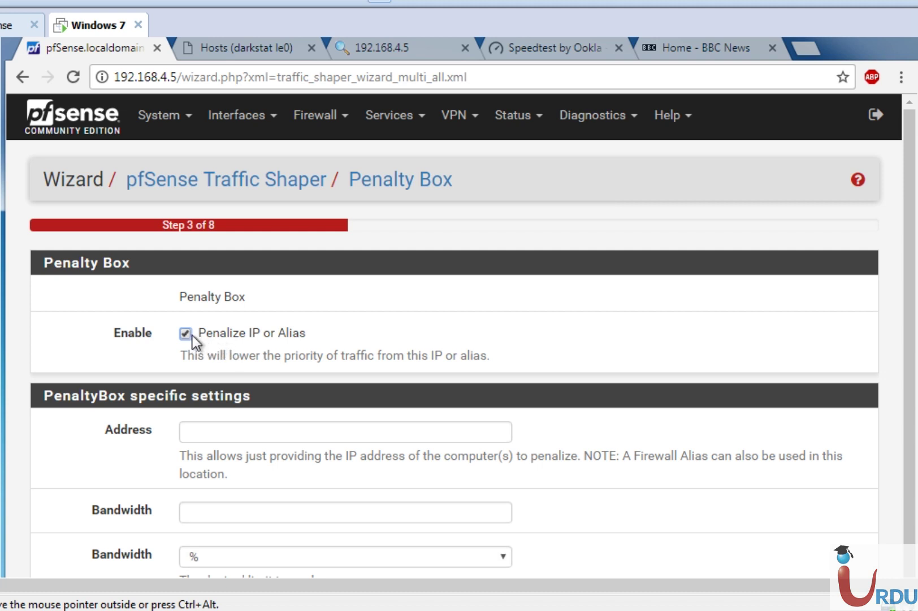
click(210, 431)
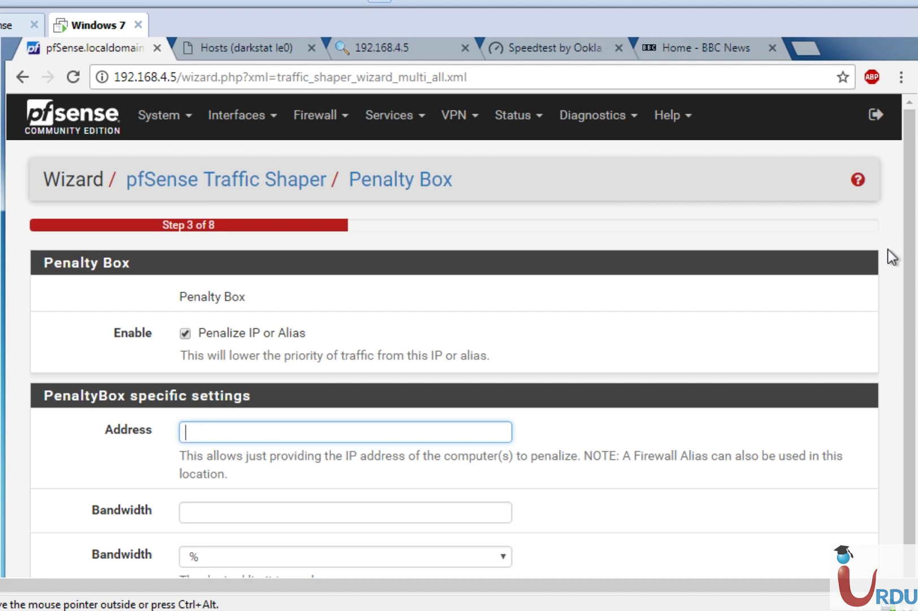
drag(908, 213, 911, 310)
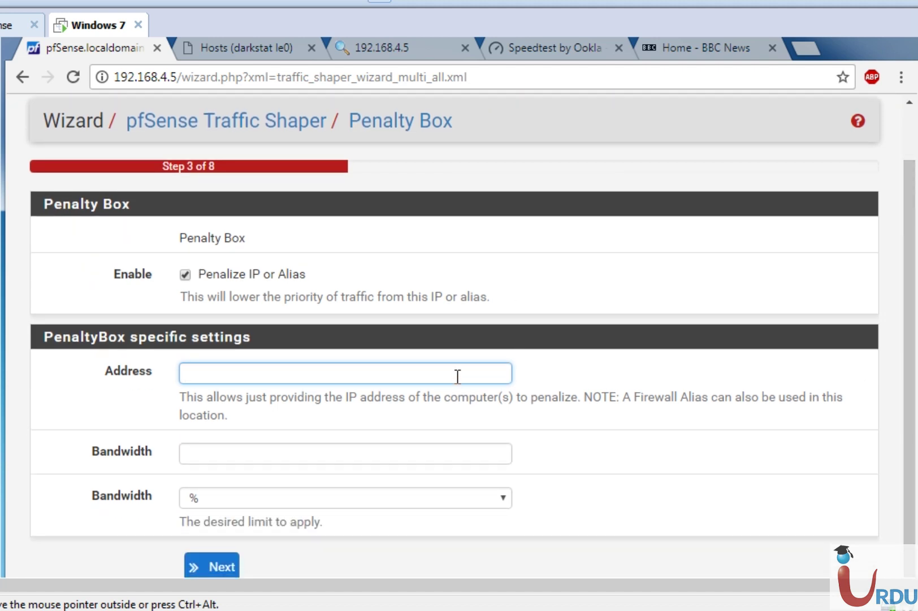
text(Bad)
key(BackSpace)
key(BackSpace)
key(BackSpace)
text(Netw)
key(BackSpace)
key(BackSpace)
key(BackSpace)
key(BackSpace)
Disable penalizing of an IP or alias and continue to the Peer to Peer networking page.
click(230, 457)
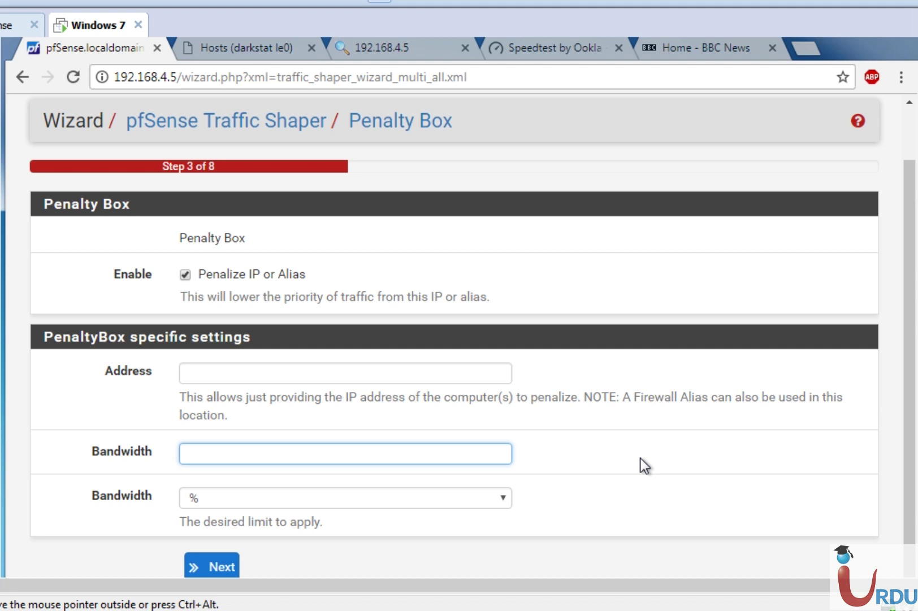
click(184, 276)
click(233, 568)
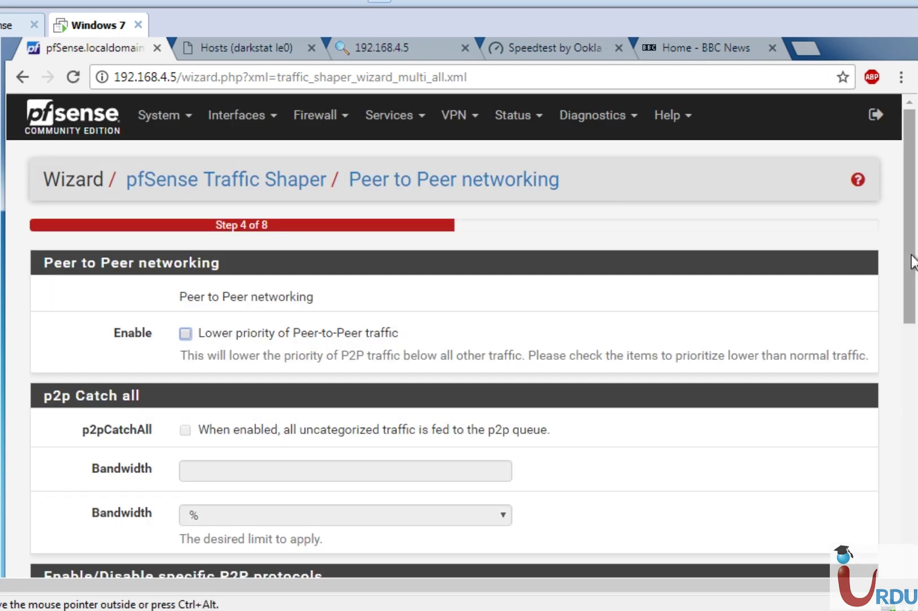
Review the p2p Catch all and specific P2P protocol options, leave them all disabled, and continue to the Network Games page.
drag(913, 260, 914, 308)
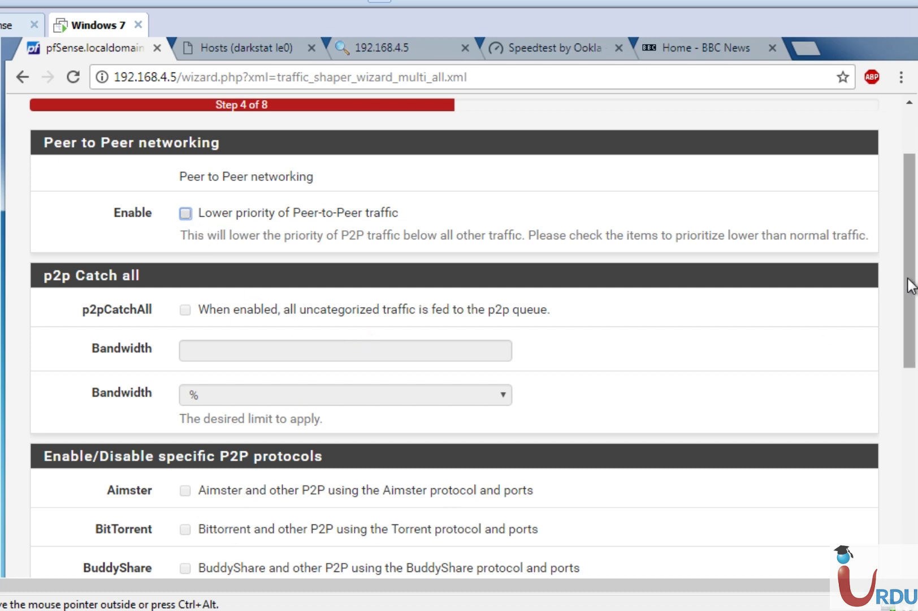
drag(908, 283, 851, 430)
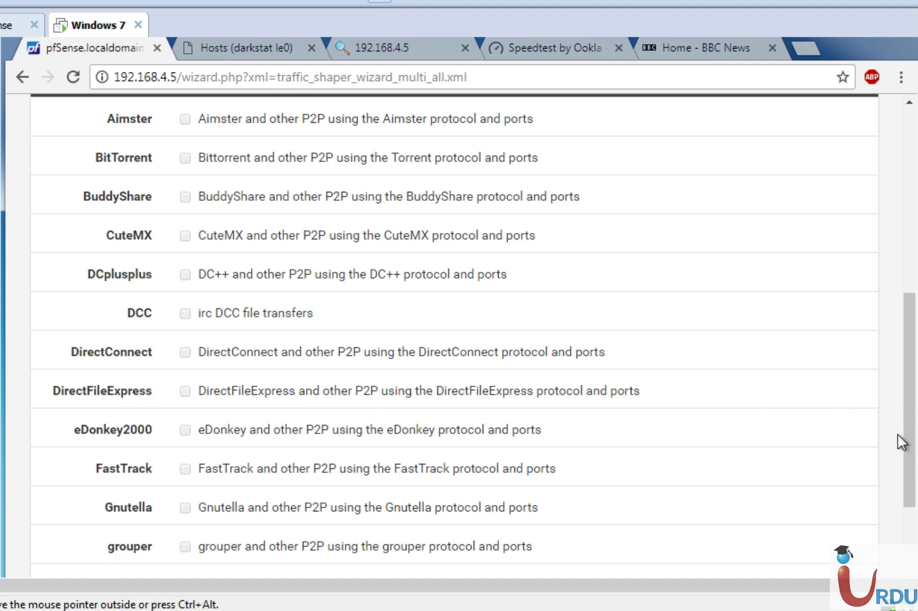
drag(911, 455, 891, 246)
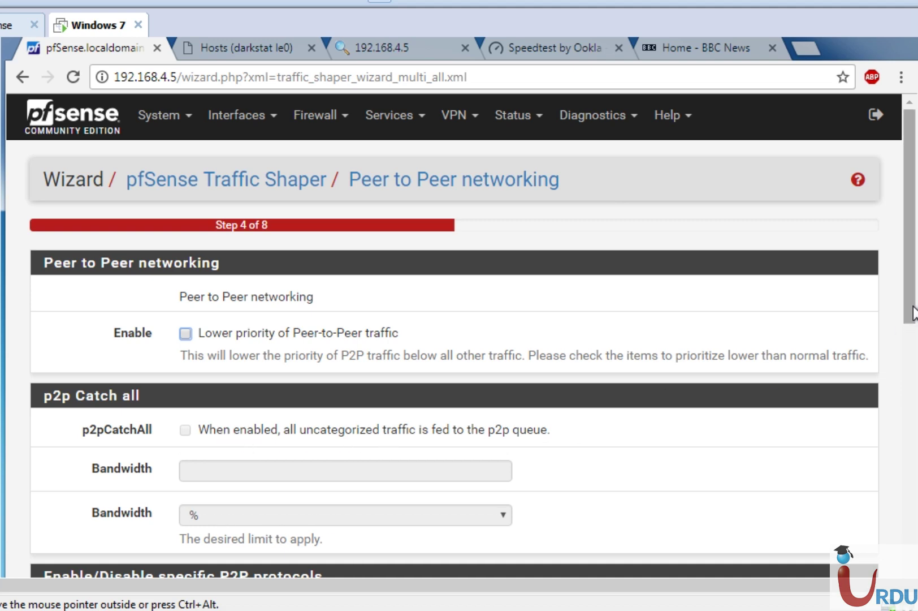
drag(908, 316, 907, 462)
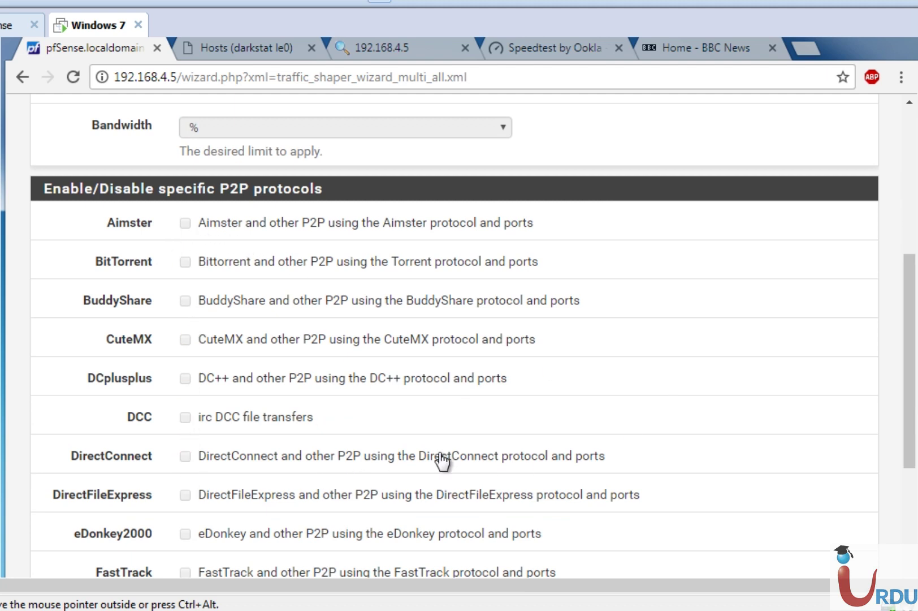
drag(911, 457, 913, 576)
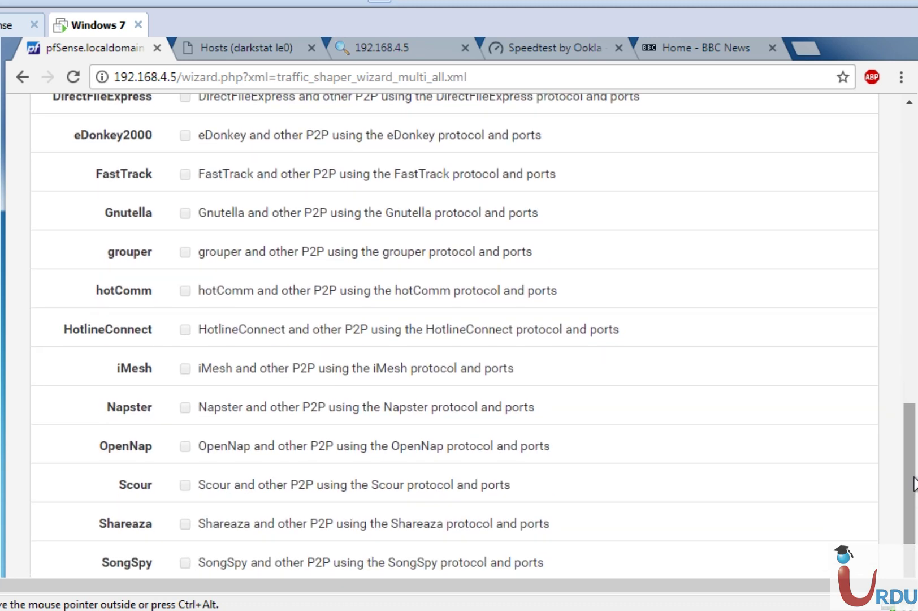
click(908, 236)
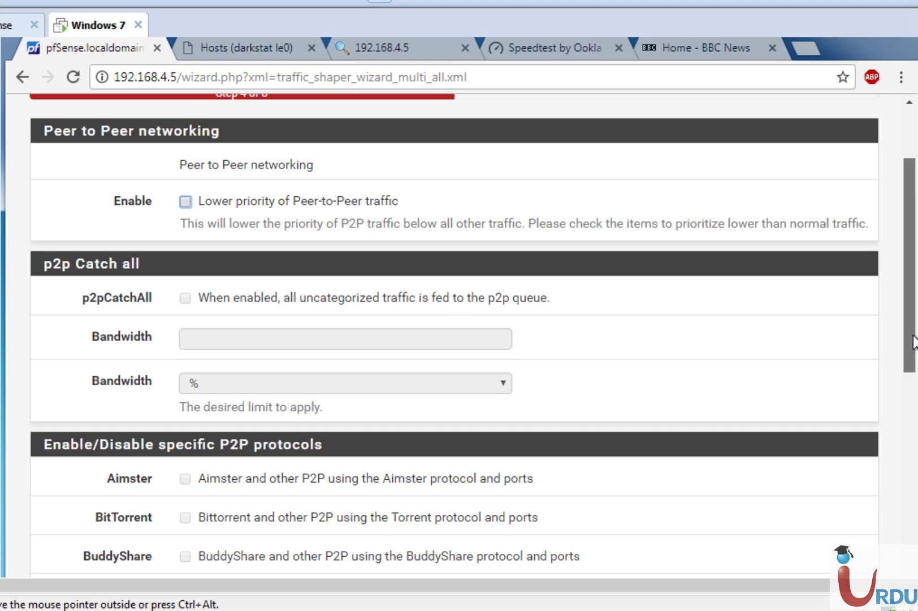
drag(912, 341, 912, 570)
click(228, 574)
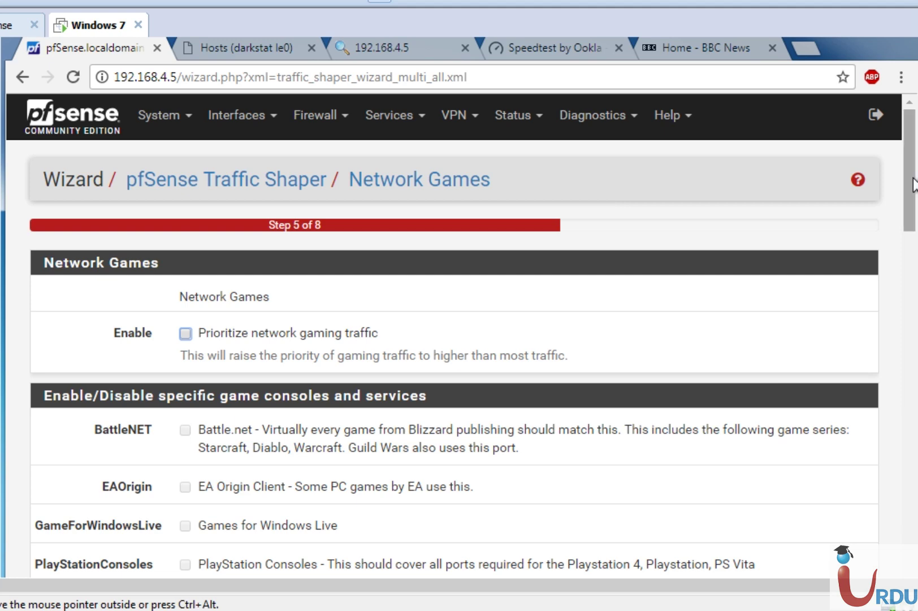
Examine the game consoles and services that can be prioritized on the Network Games page.
drag(912, 185, 912, 240)
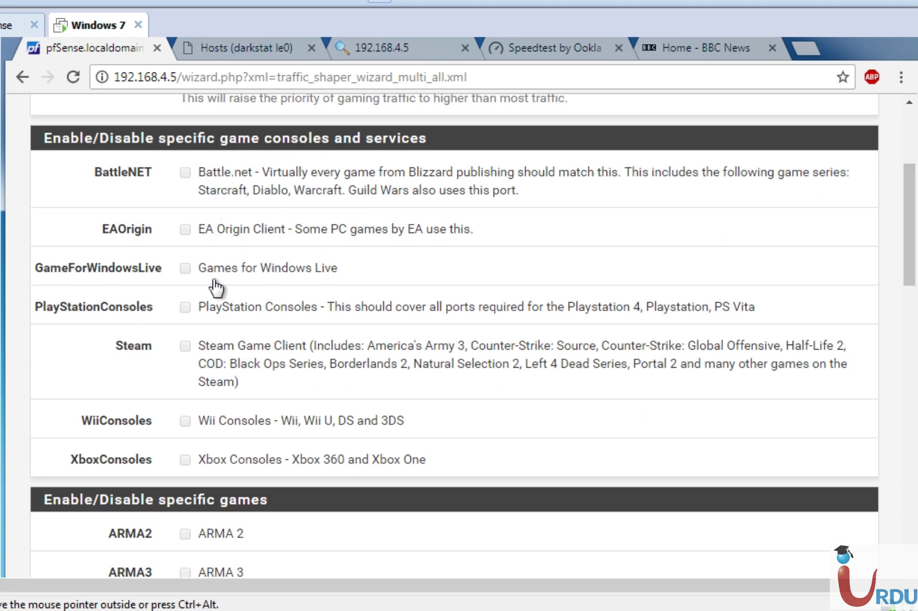